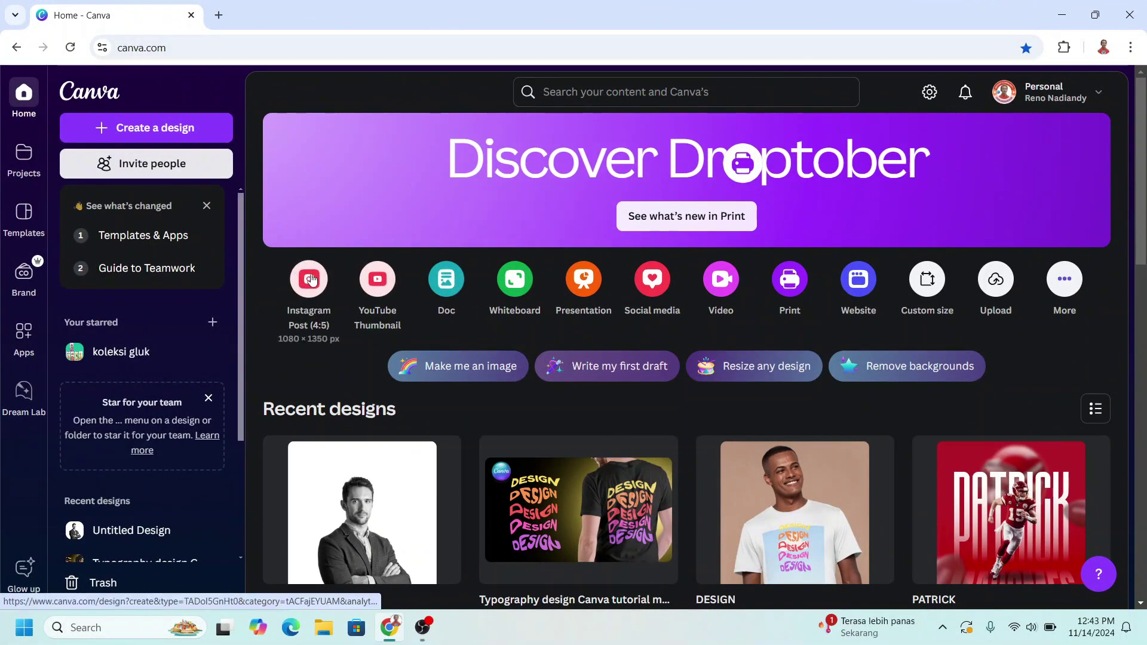
Create a blank 1080 × 1350 px Instagram Post (4:5) design
left_click(314, 278)
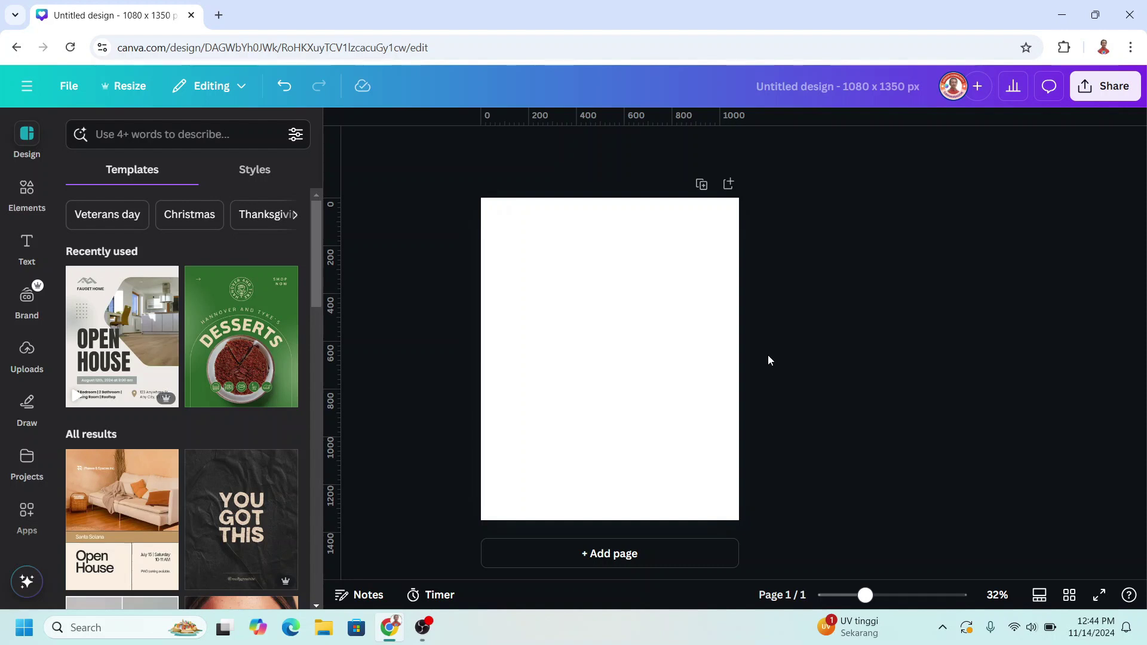
Add the Rome Colosseum photo from Recently used, stretch it over page 1 and crop to frame the amphitheatre
left_click(27, 191)
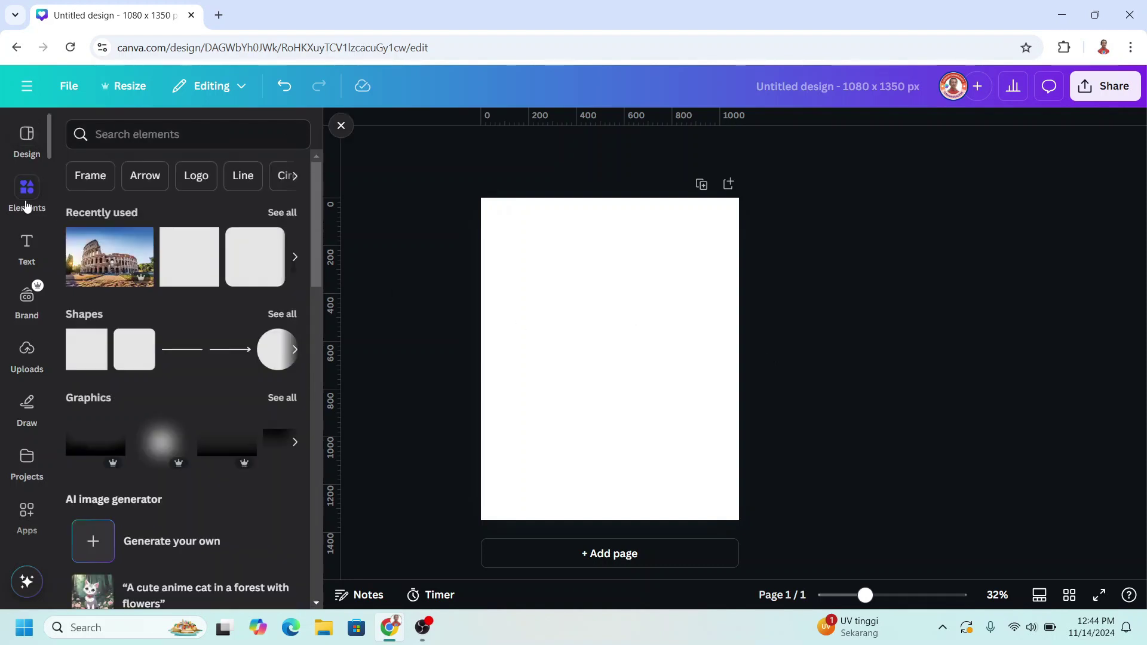
left_click(141, 240)
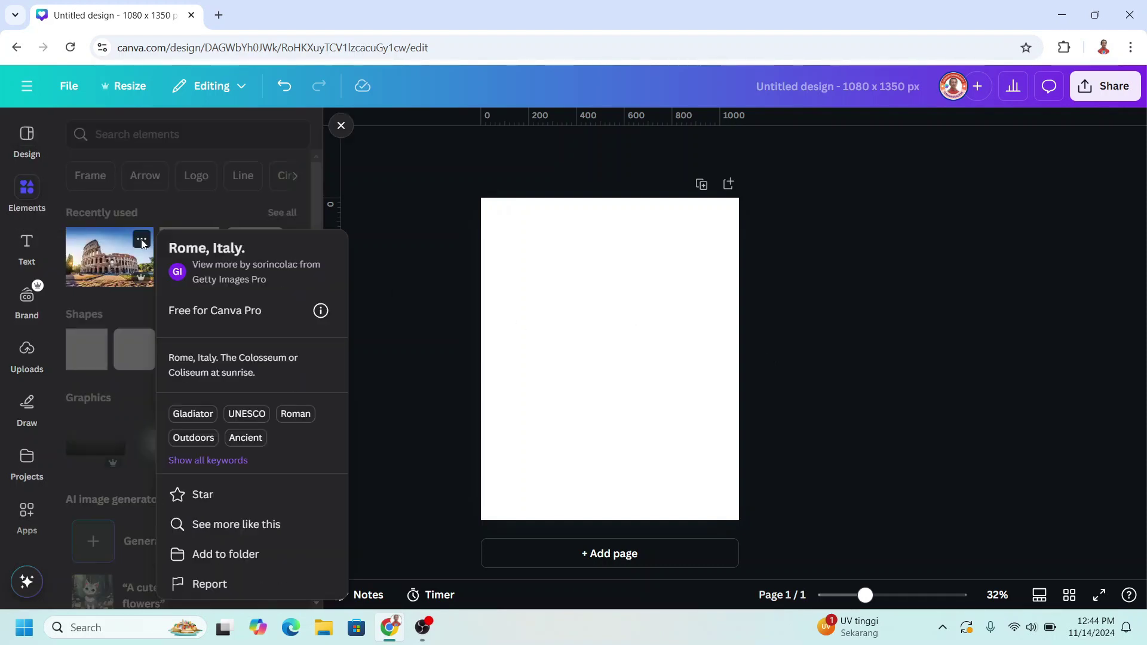
left_click(125, 258)
left_click_drag(593, 354, 583, 520)
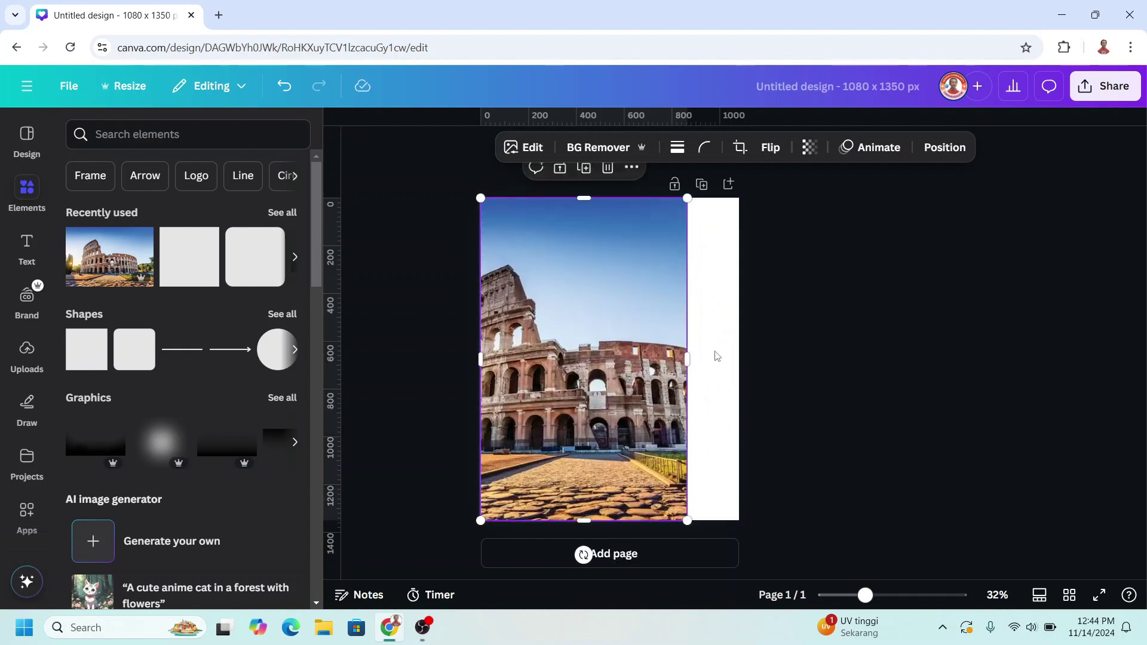
left_click_drag(717, 363, 741, 362)
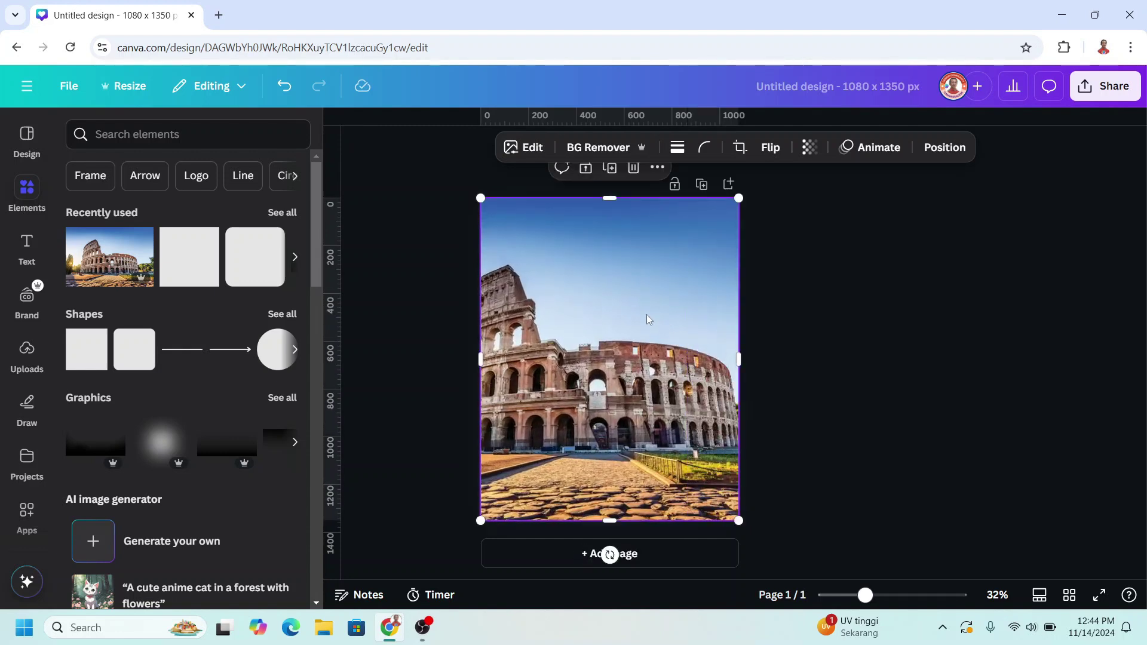
double_click(612, 289)
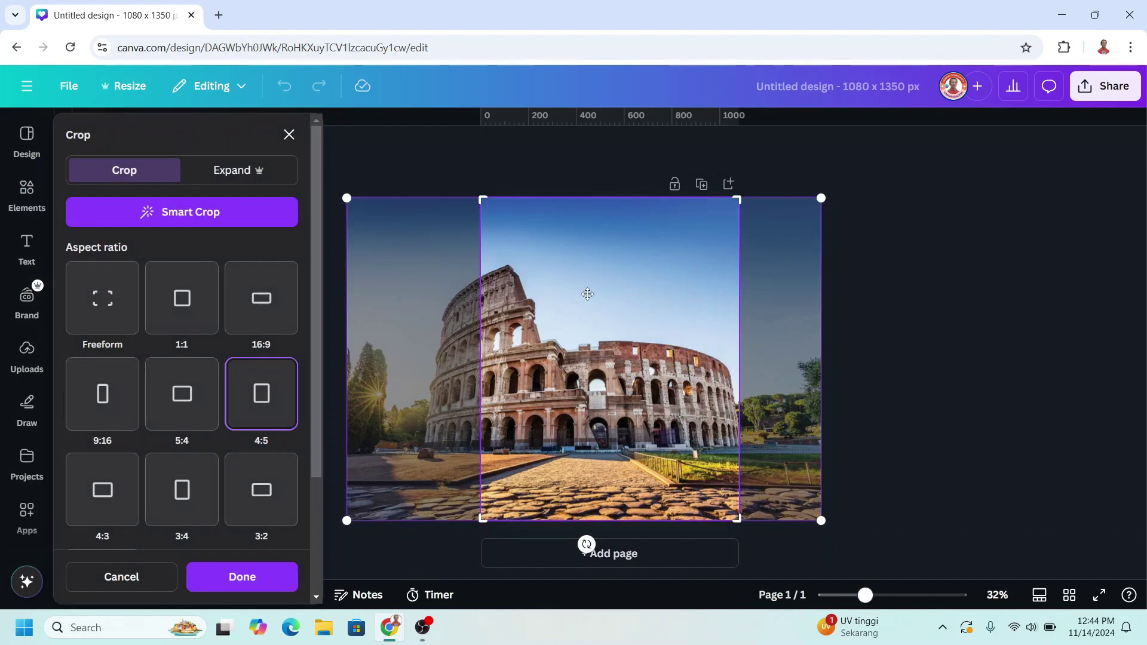
left_click_drag(587, 294, 677, 293)
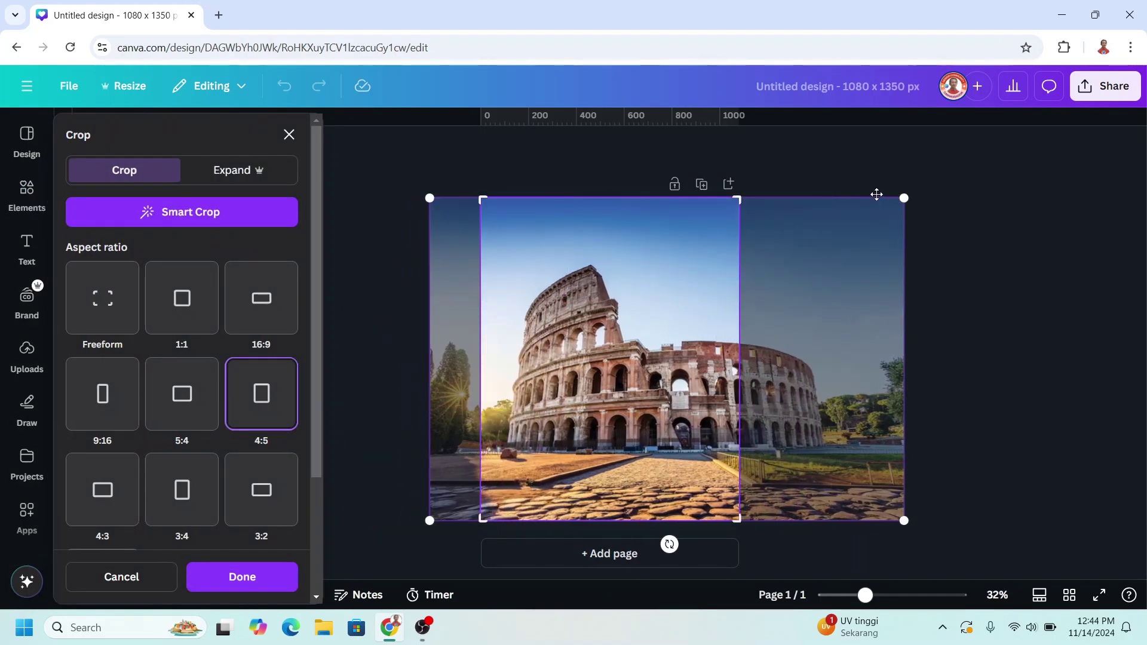
mouse_move(903, 201)
left_mouse_down()
mouse_move(984, 102)
mouse_move(903, 215)
left_mouse_up()
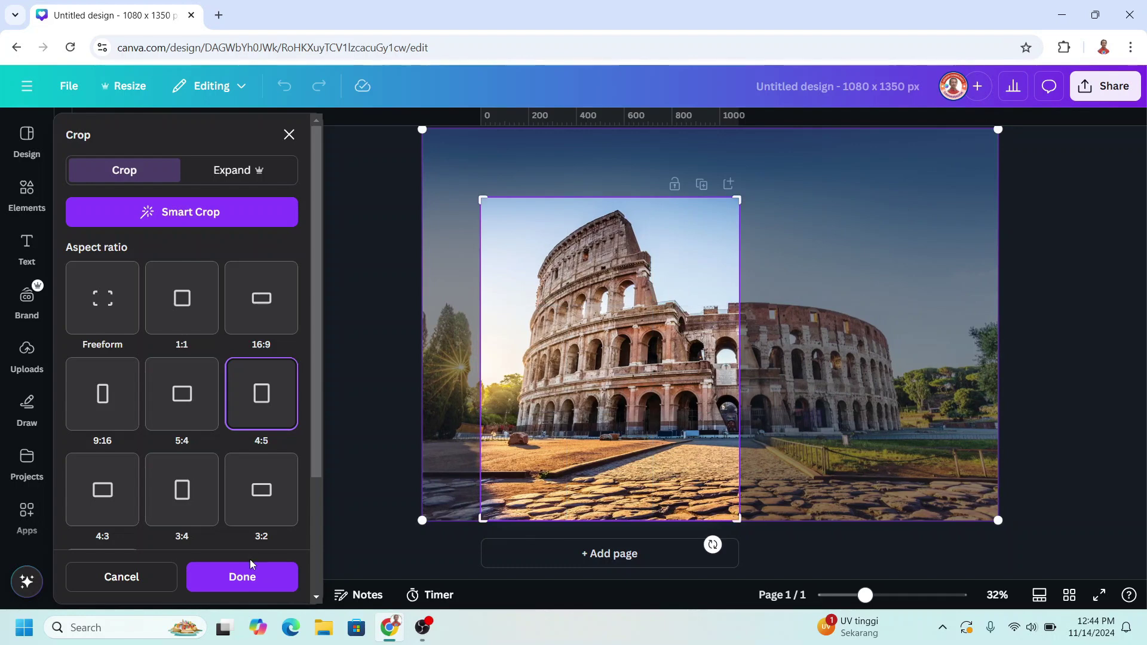
left_click(251, 580)
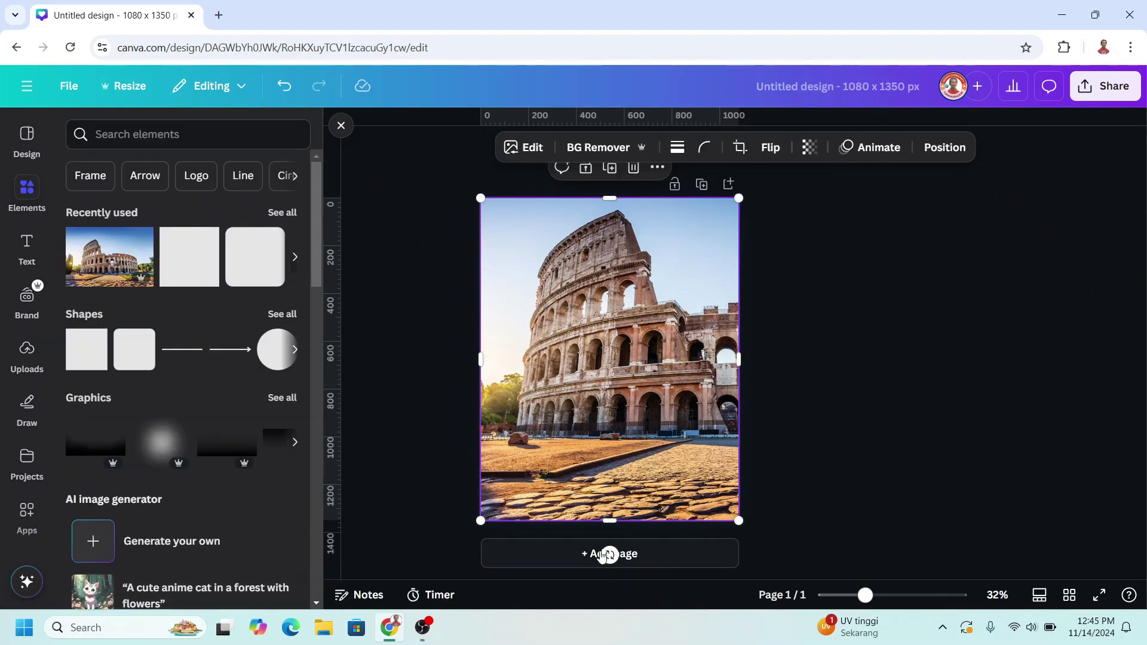
Add page 2 and fill it with the Venice photo, cropped to fit
left_click(700, 565)
left_click(289, 212)
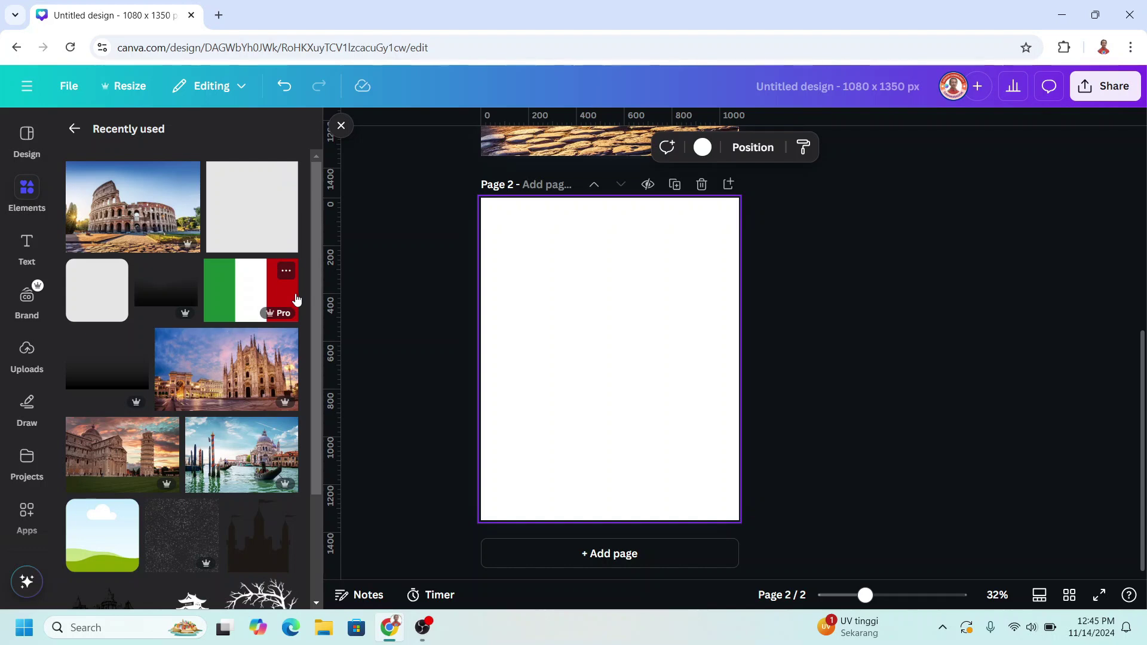
left_click(286, 428)
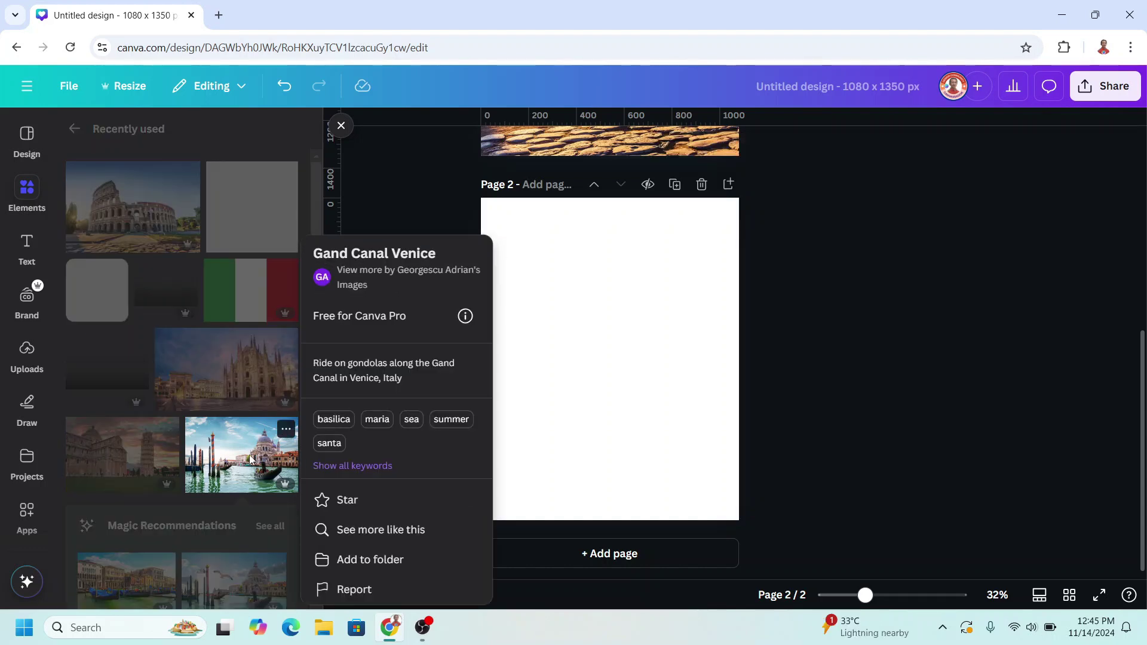
left_click_drag(250, 458, 737, 371)
left_click_drag(613, 367, 615, 521)
double_click(685, 356)
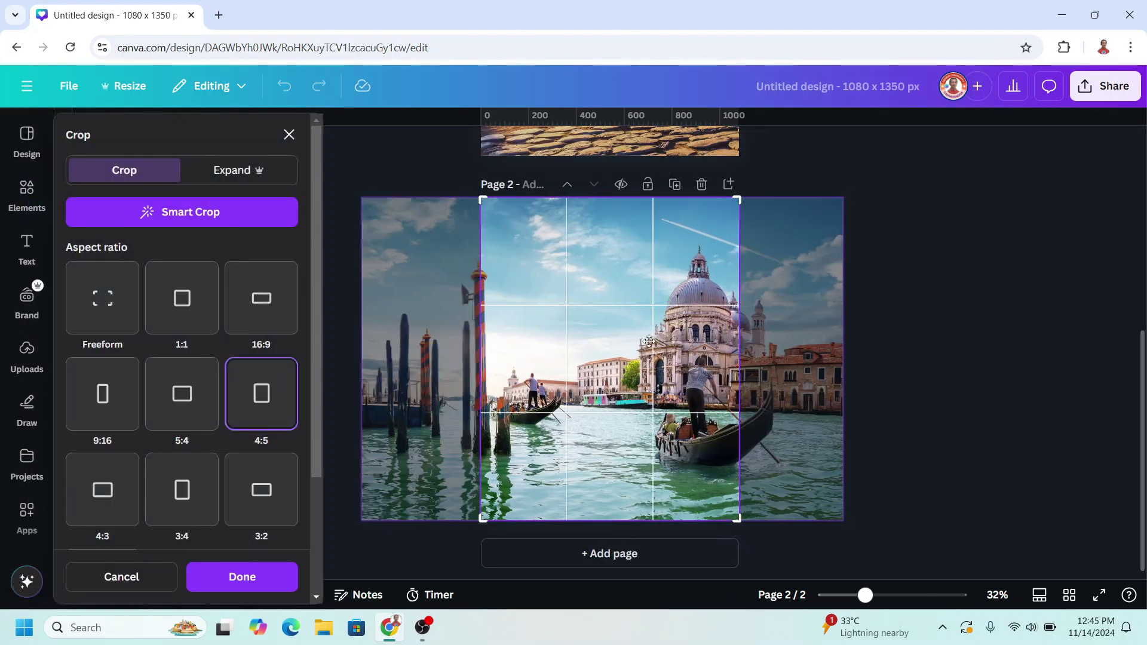
left_click_drag(685, 355, 589, 339)
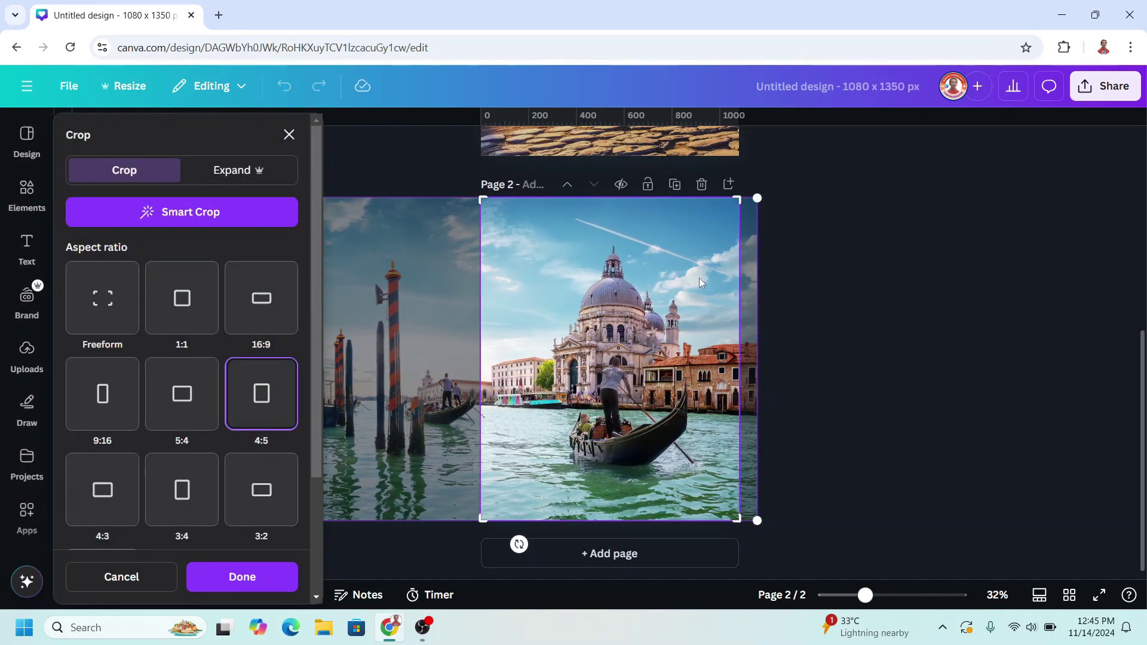
key("Return")
Add page 3 with the Pisa photo, reframing the leaning tower in the crop
key("ctrl+Return")
left_click(116, 453)
double_click(567, 318)
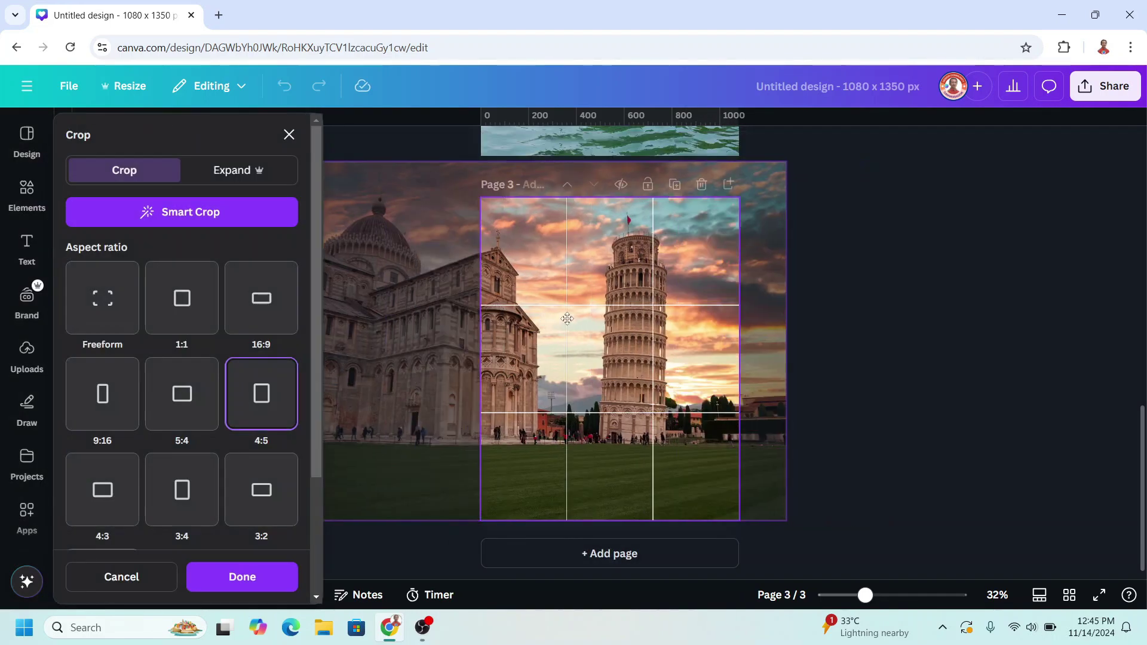
left_click_drag(567, 319, 538, 299)
key("Return")
Add page 4 and stretch the Milan cathedral photo to fill it
key("ctrl+Return")
left_click(226, 369)
left_click_drag(684, 314, 739, 347)
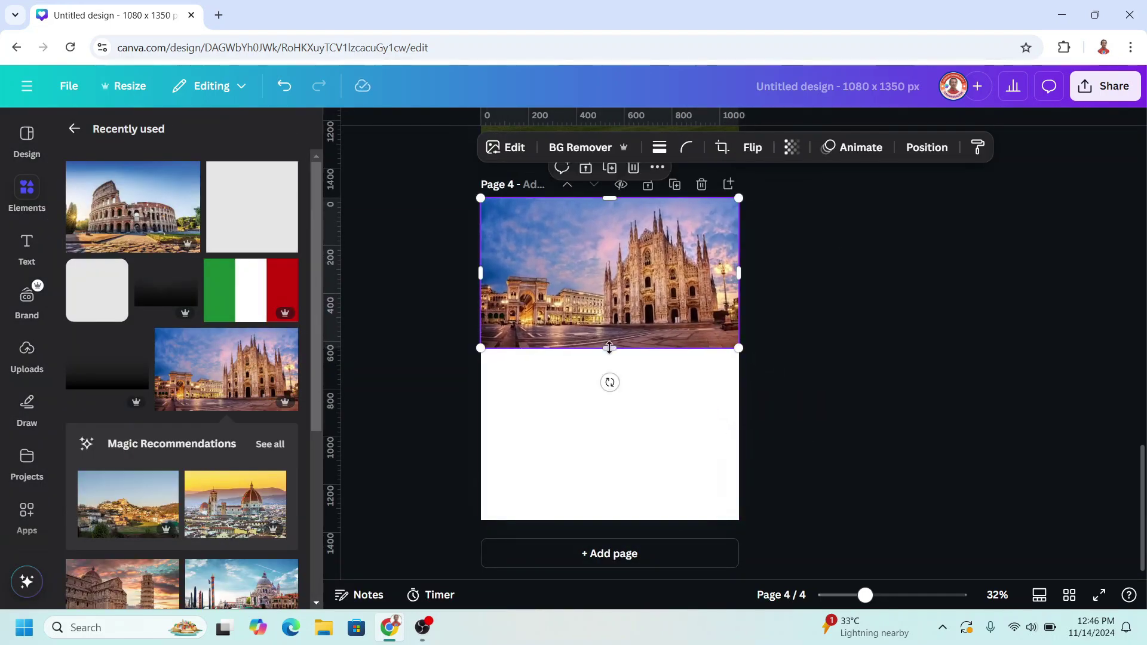
left_click_drag(609, 348, 609, 519)
key("Return")
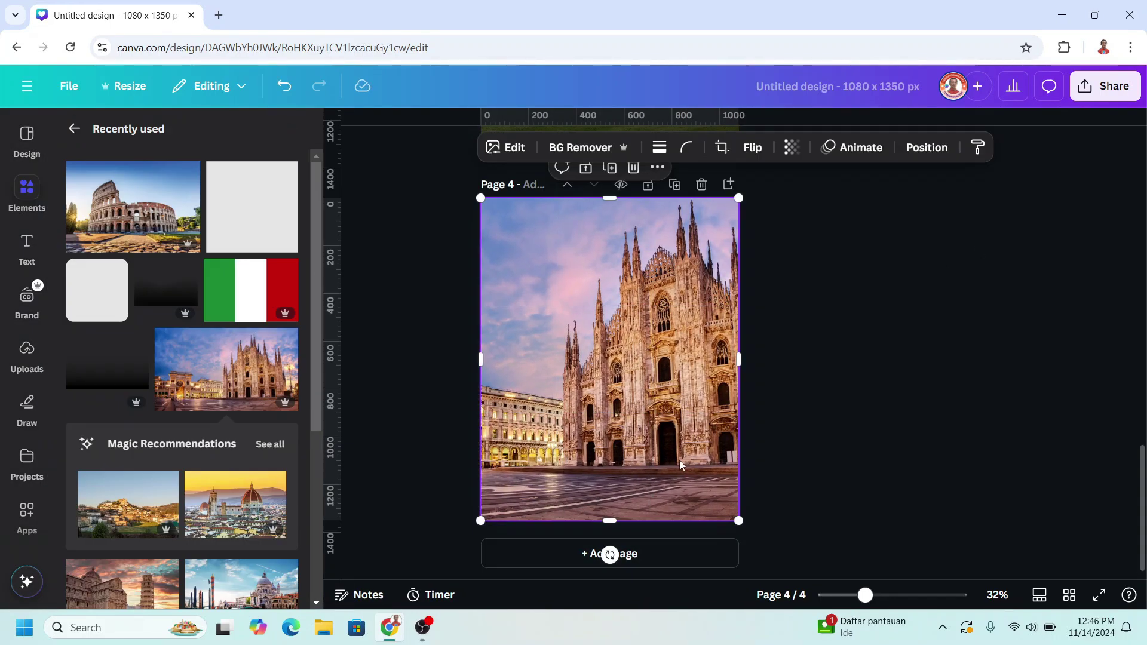
scroll(679, 460, "up", 15)
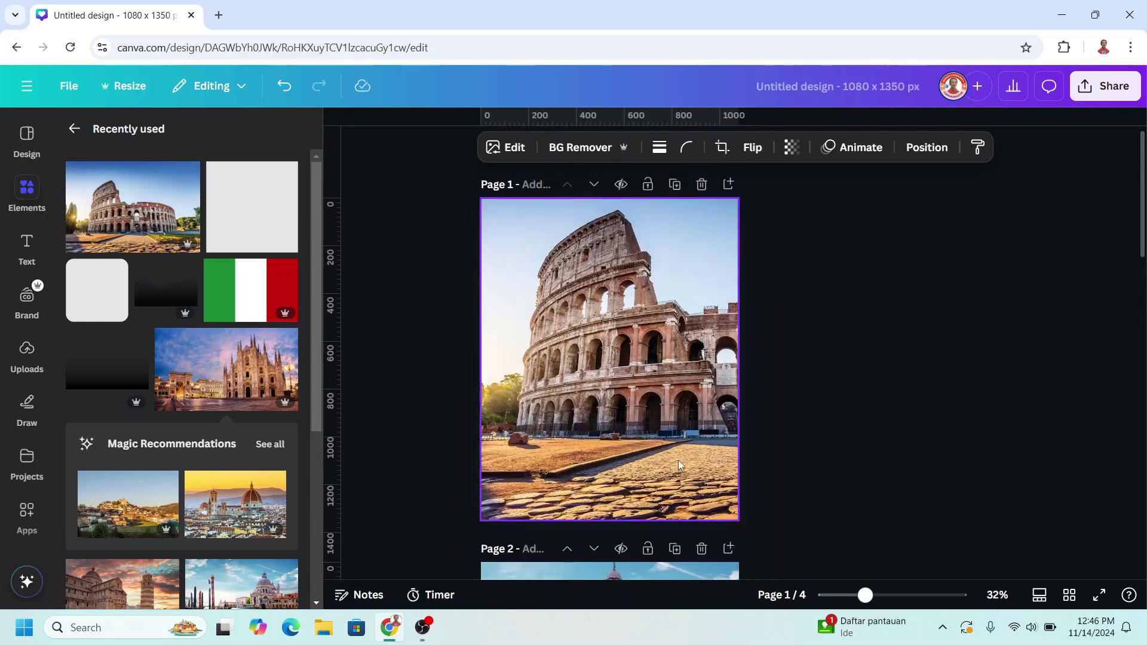
Add the Bottom Black Shadow gradient to page 1, about 1080 × 946, over its lower part
left_click(187, 272)
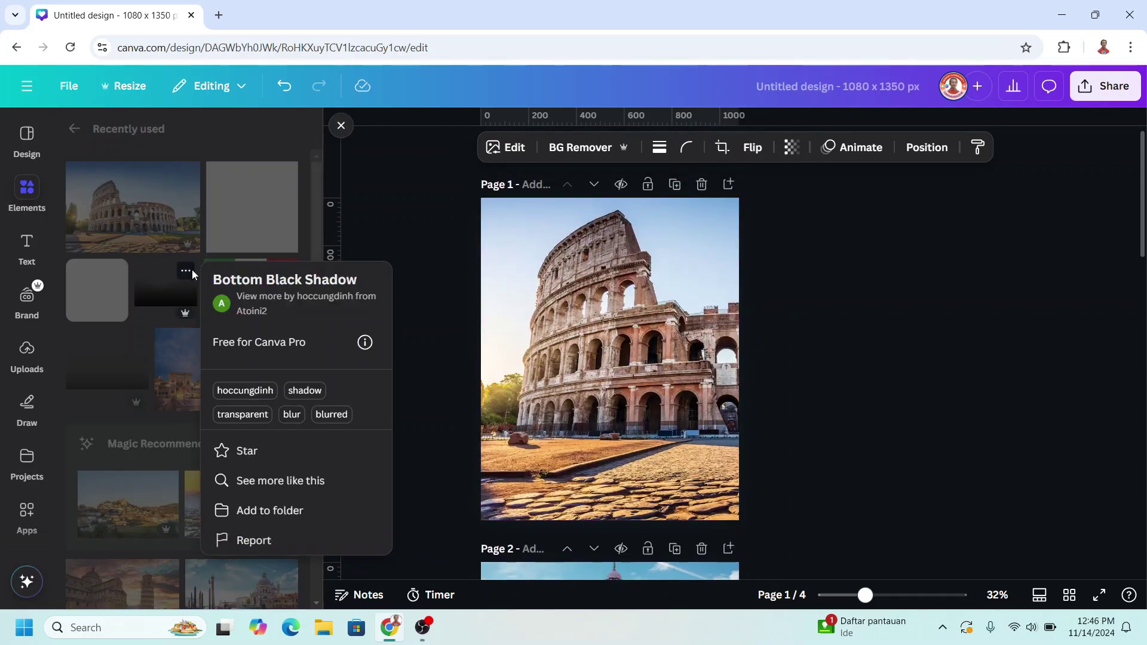
left_click(169, 295)
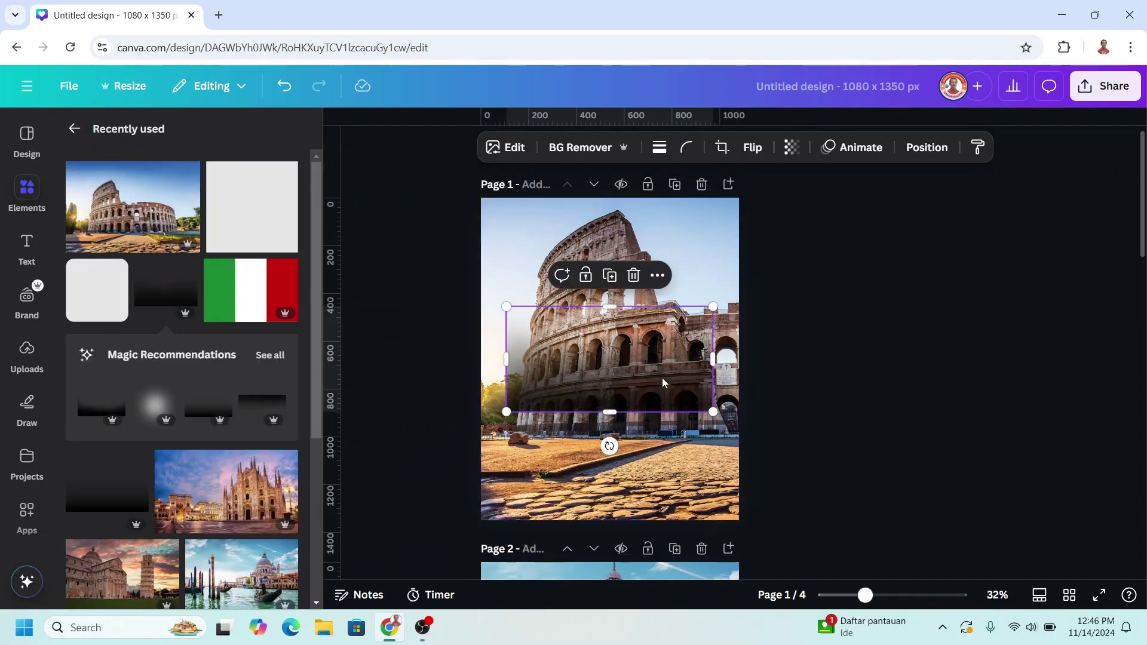
left_click_drag(663, 383, 643, 486)
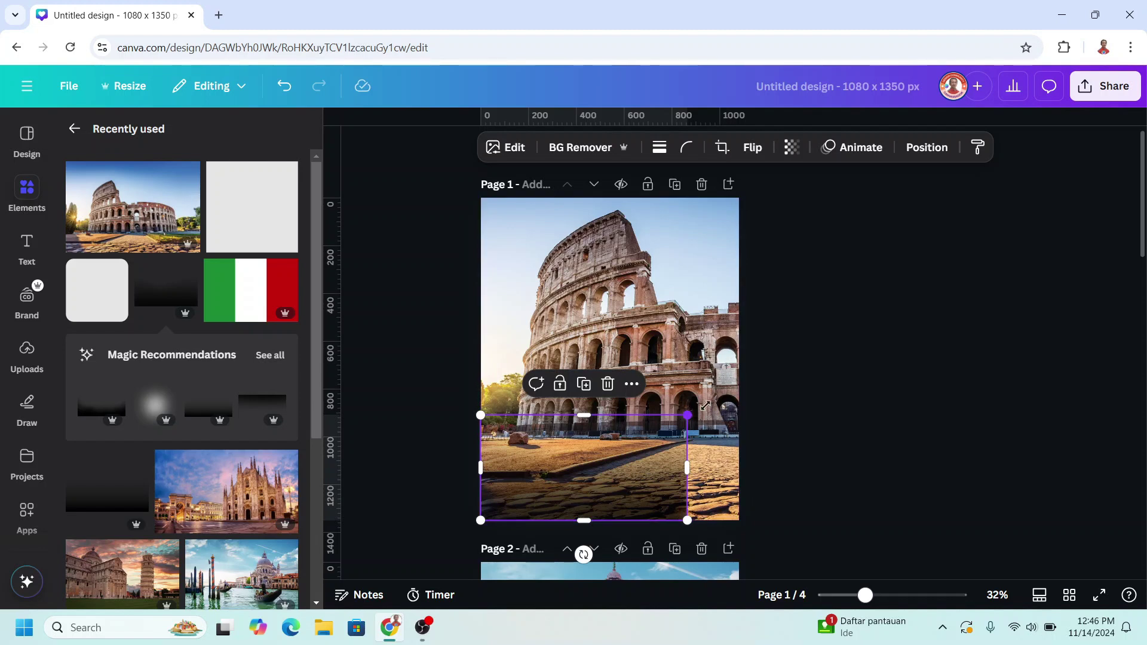
left_click_drag(688, 414, 735, 389)
left_click_drag(613, 385, 625, 292)
Search elements for 'square' and add a square frame, shrunk to about 254 × 360 at page 1's lower left
left_click(74, 128)
left_click(123, 135)
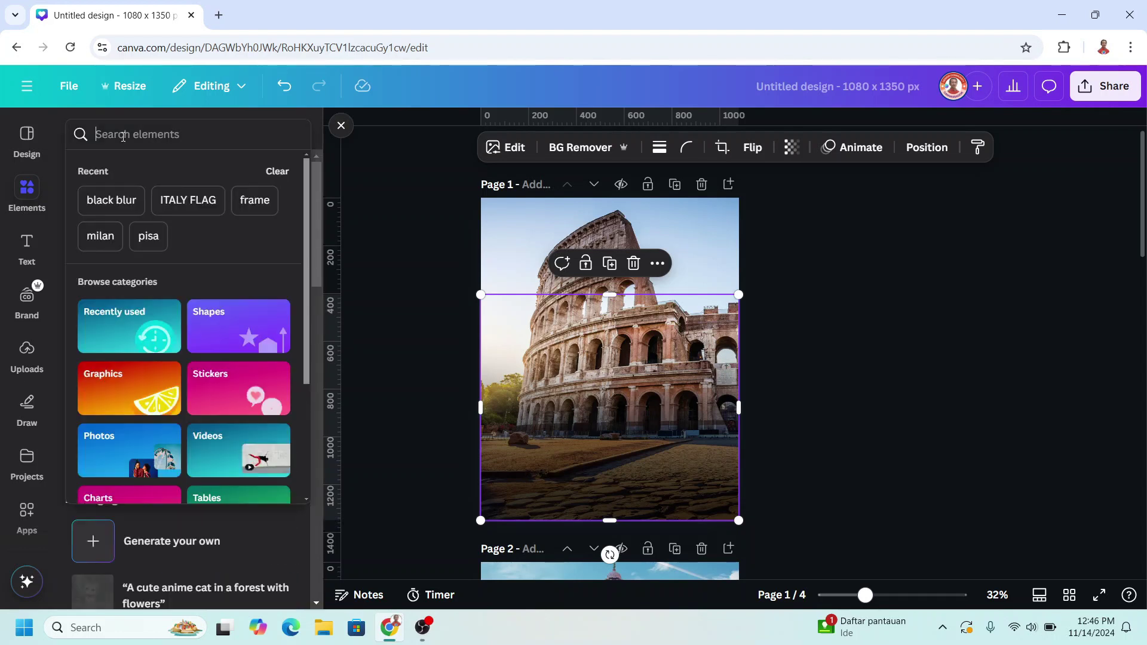
type("square")
key("Return")
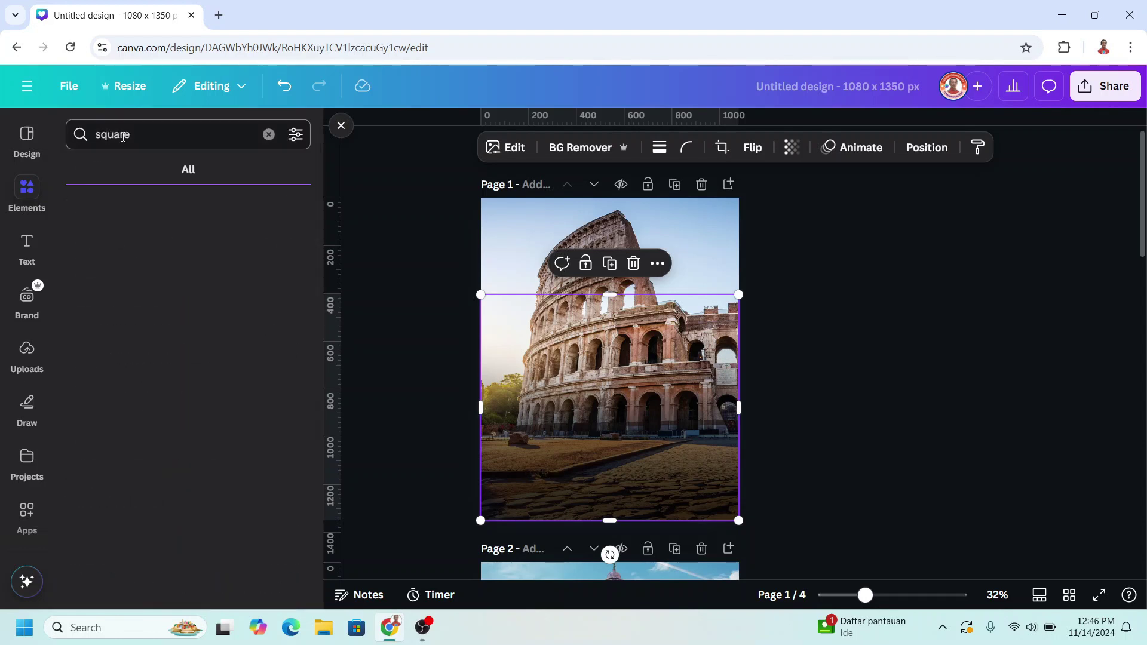
scroll(222, 345, "down", 3)
left_click(282, 386)
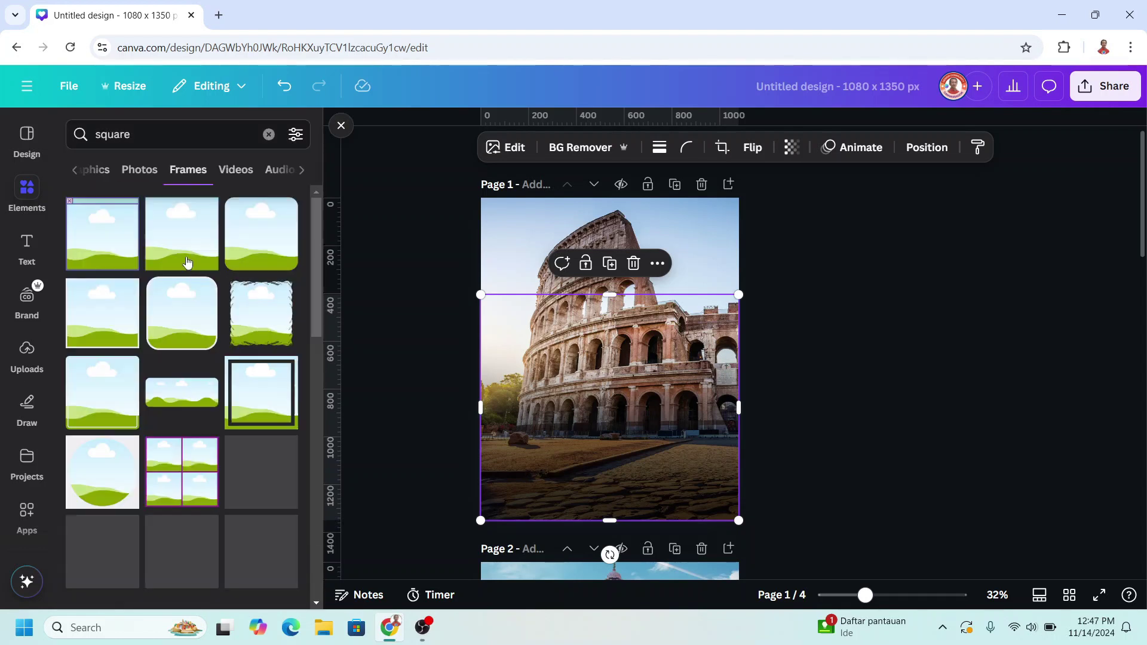
left_click(206, 210)
left_click(181, 242)
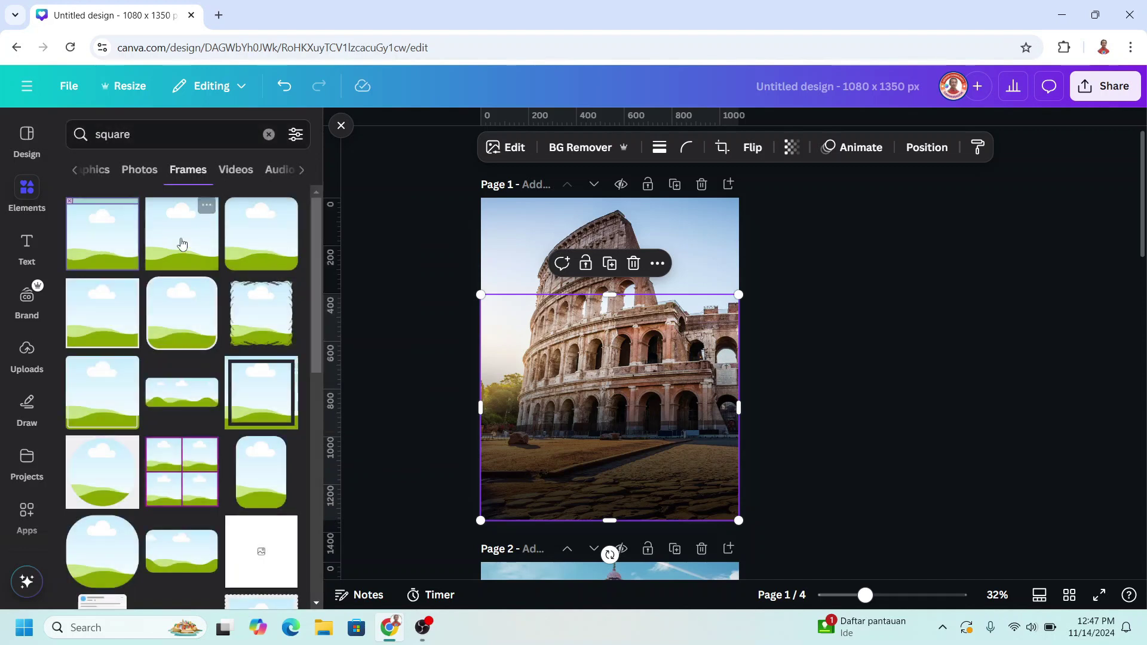
left_click_drag(675, 359, 552, 460)
Round the frame's corners and shrink it slightly
left_click(652, 148)
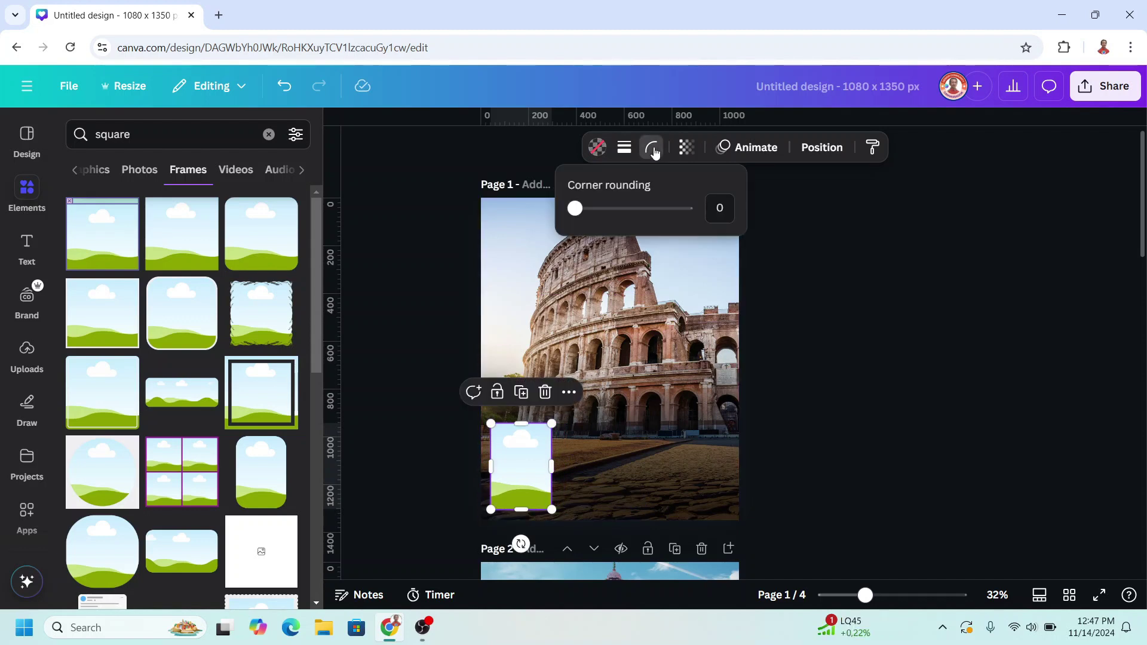
left_click_drag(574, 219, 580, 213)
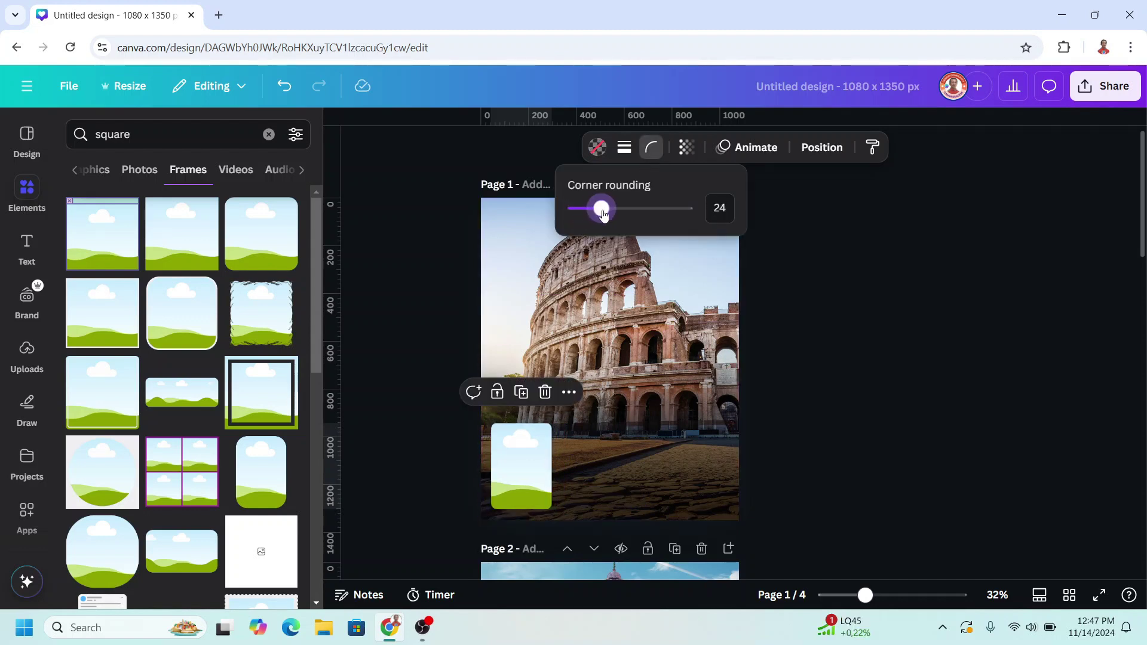
left_click(638, 384)
left_click(527, 467)
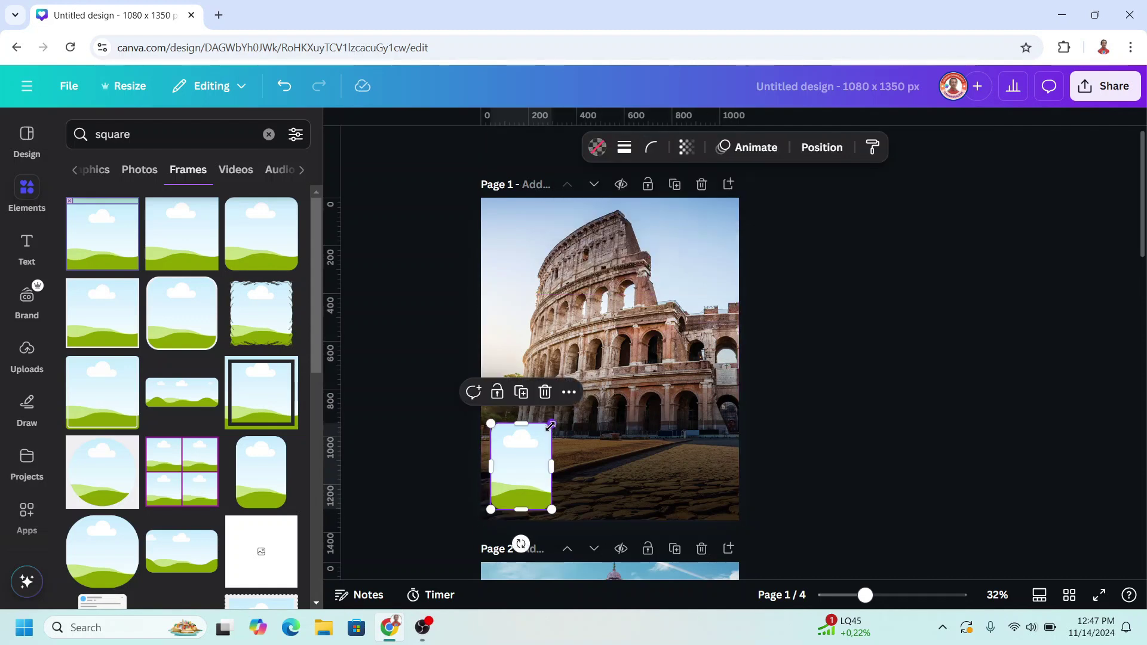
left_click_drag(550, 425, 548, 428)
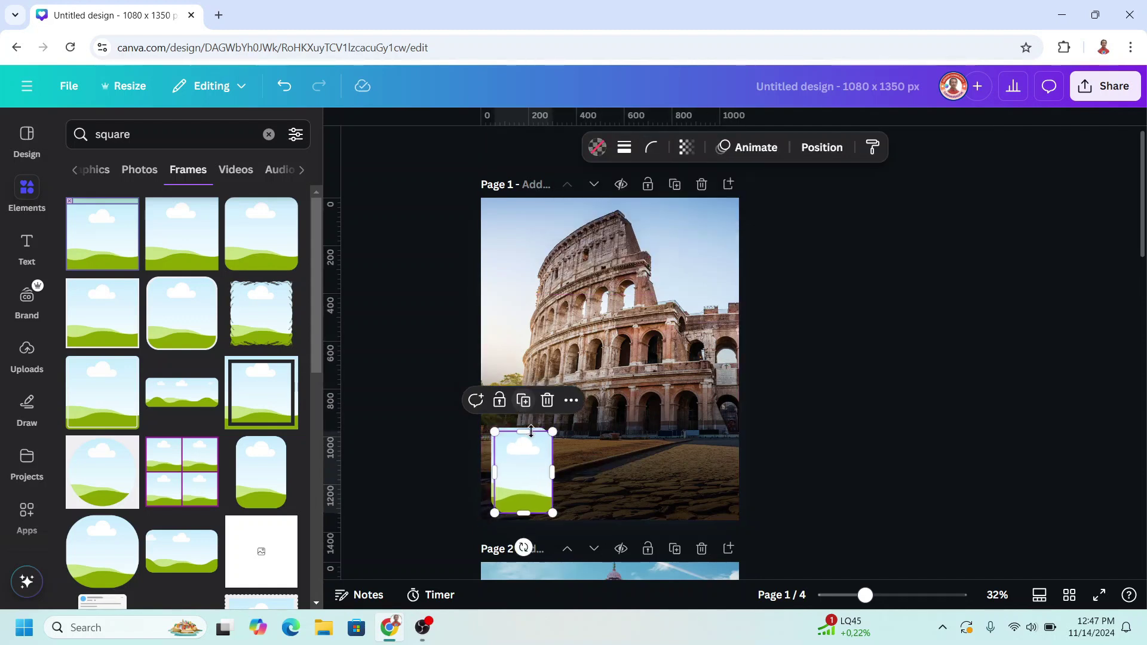
Duplicate the frame into a row of four and resize them together to about 994 × 308
left_click(519, 397)
left_click_drag(590, 460, 596, 458)
left_click(589, 396)
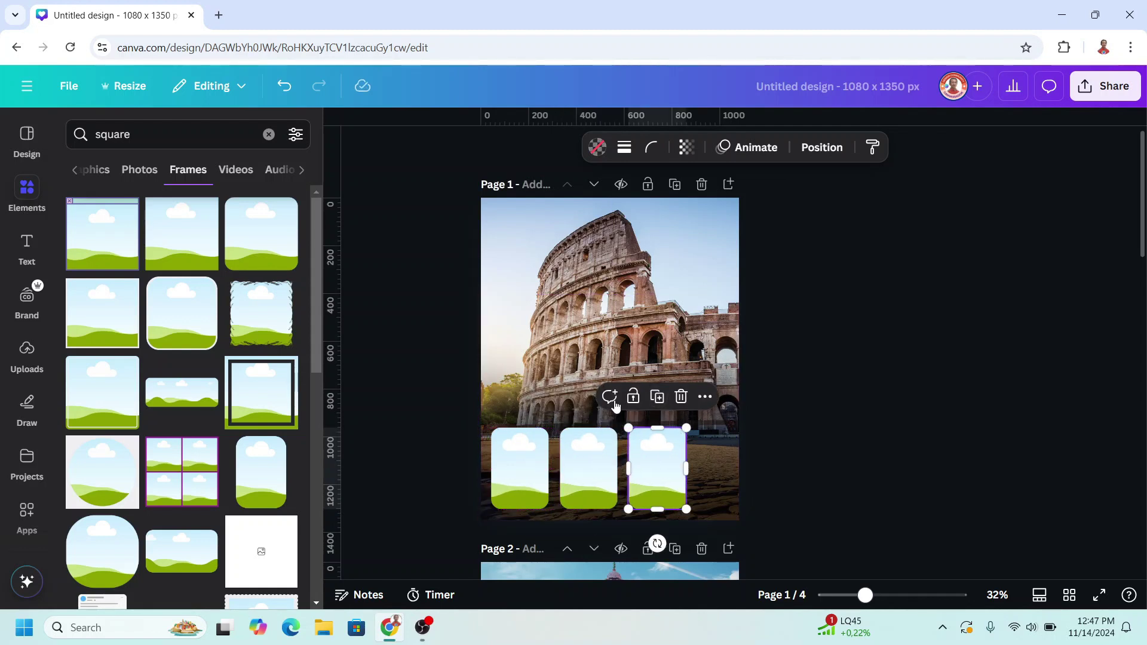
left_click(657, 397)
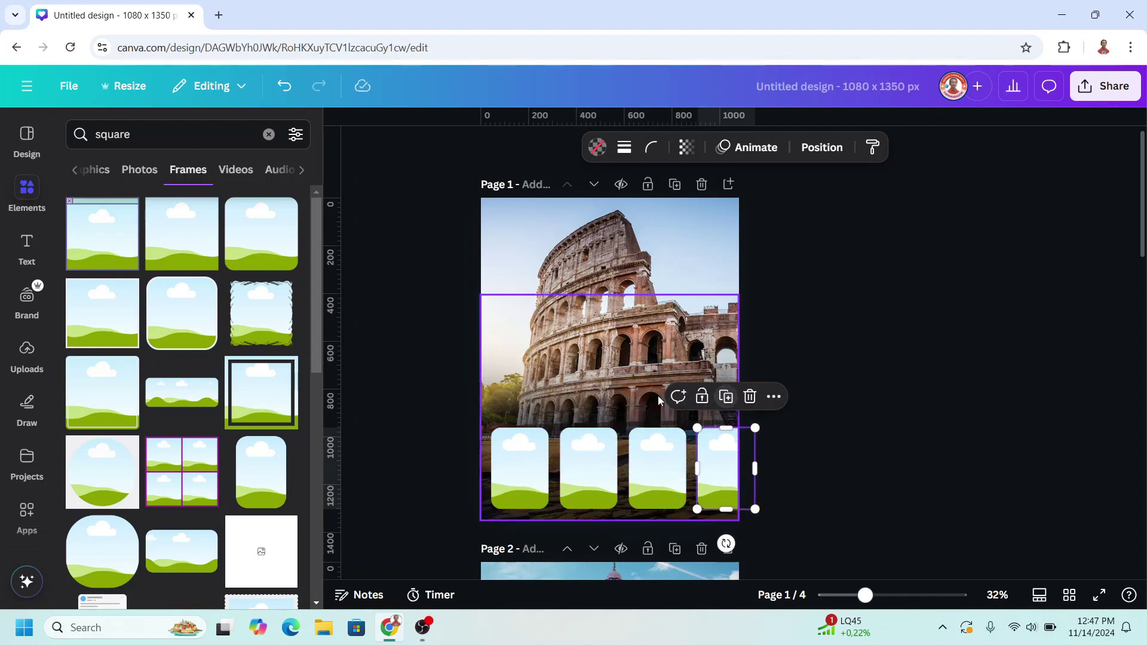
left_click(651, 467, "shift")
left_click(593, 467, "shift")
left_click(520, 467, "shift")
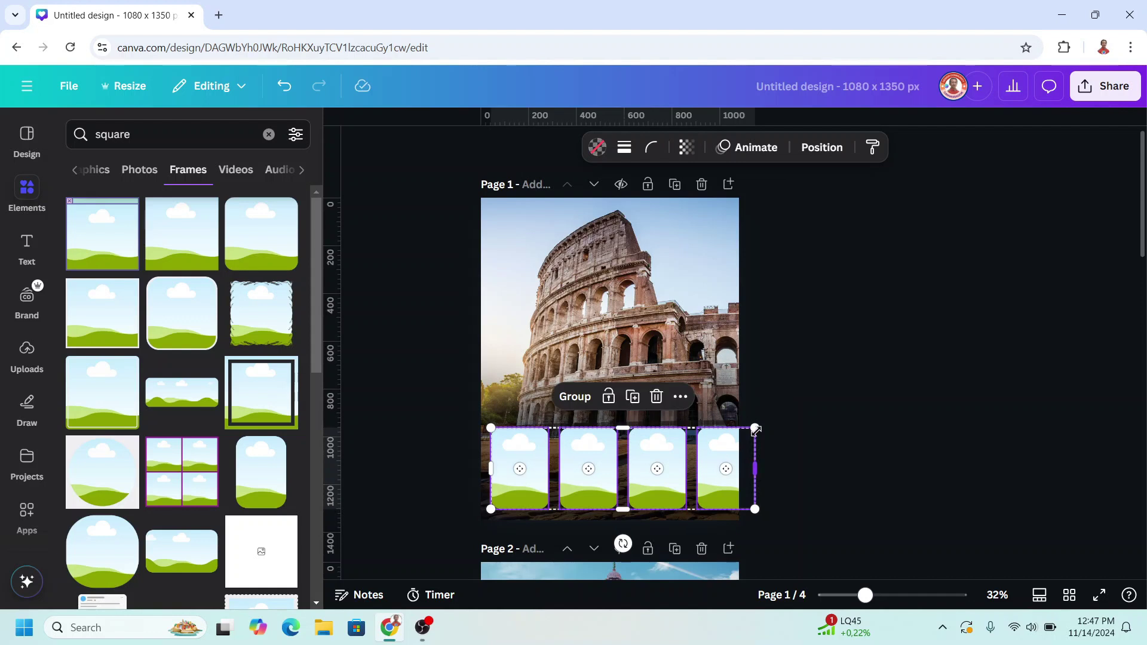
left_click_drag(748, 432, 695, 463)
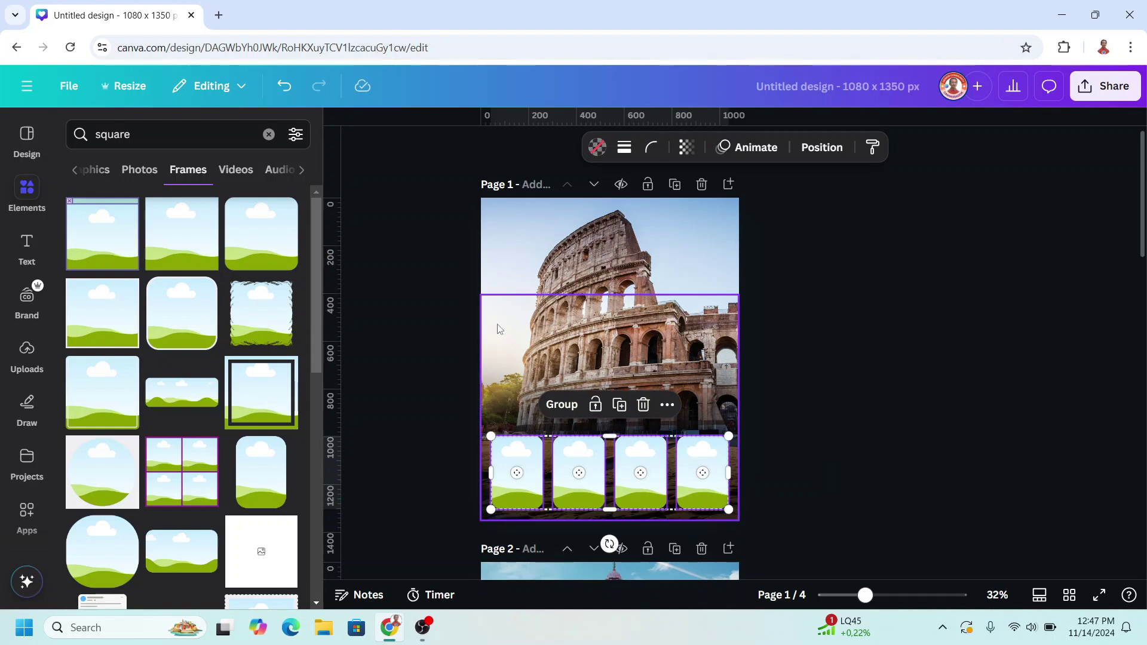
Drop the Colosseum photo from Recently used into the first frame and adjust its crop
left_click(269, 135)
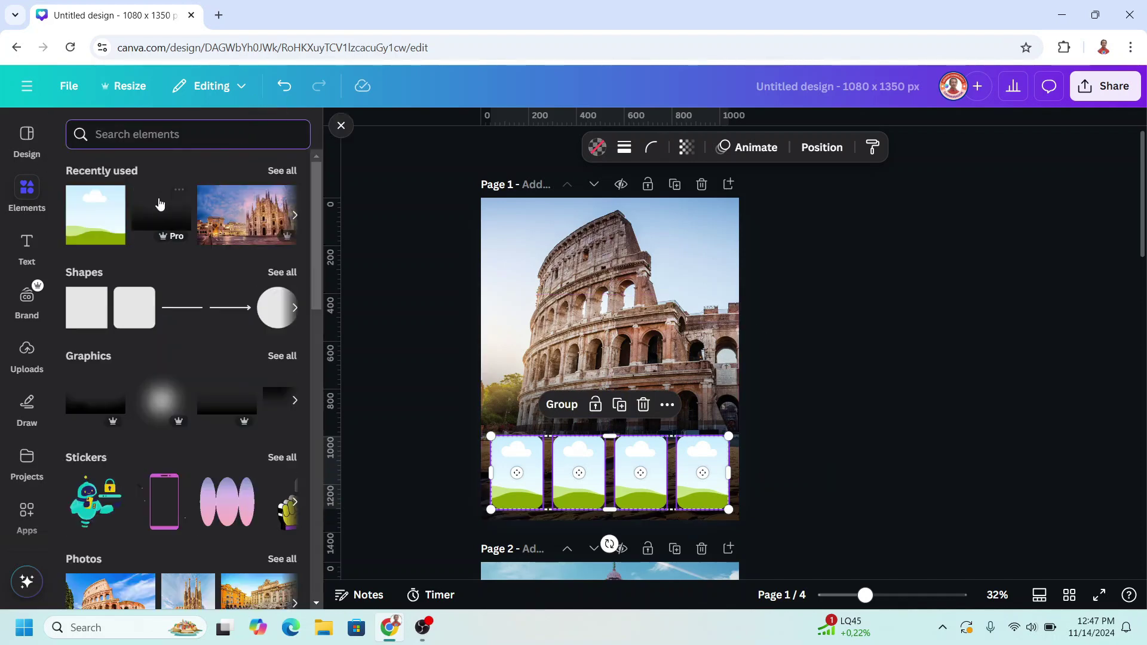
left_click(281, 172)
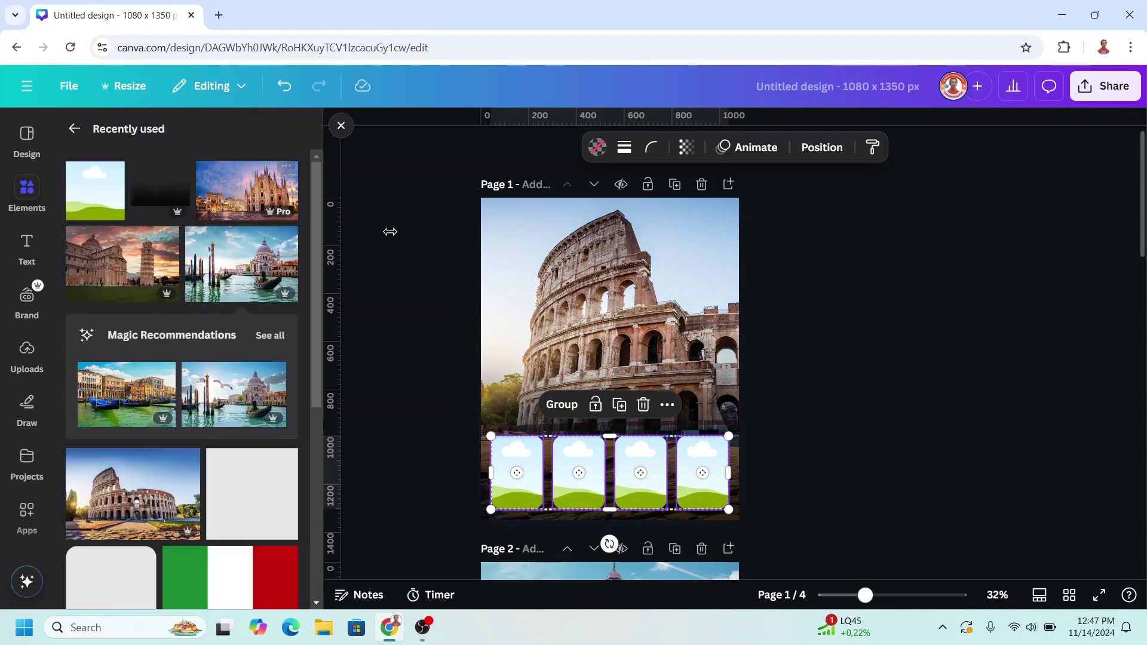
left_click(512, 309)
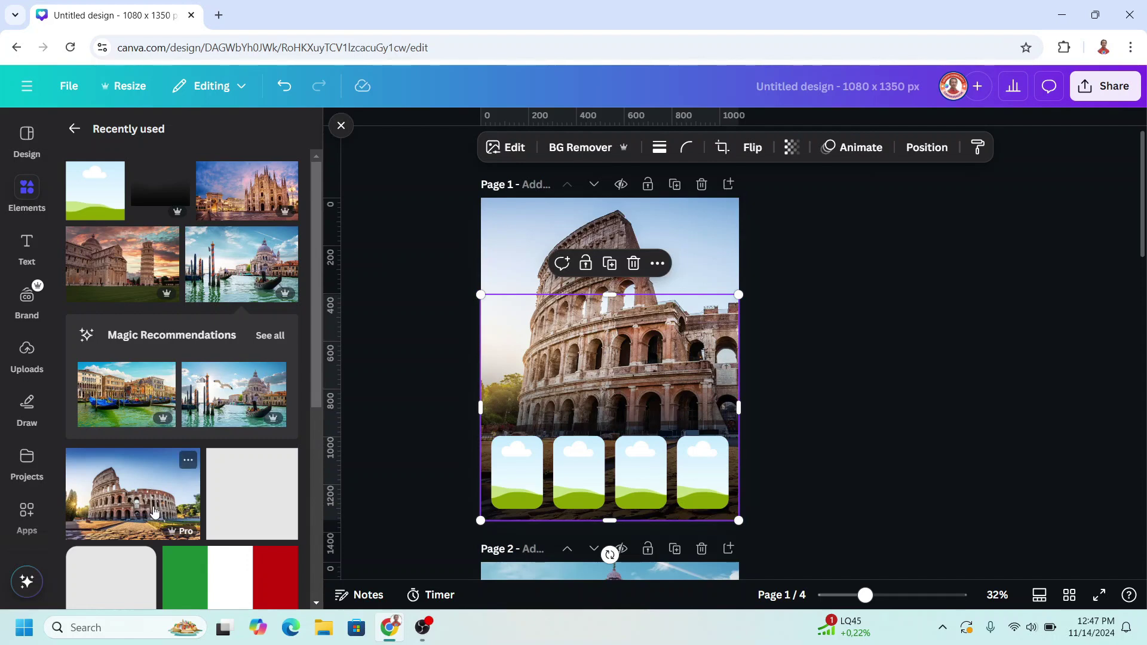
left_click_drag(154, 512, 520, 472)
double_click(520, 471)
left_click(605, 363)
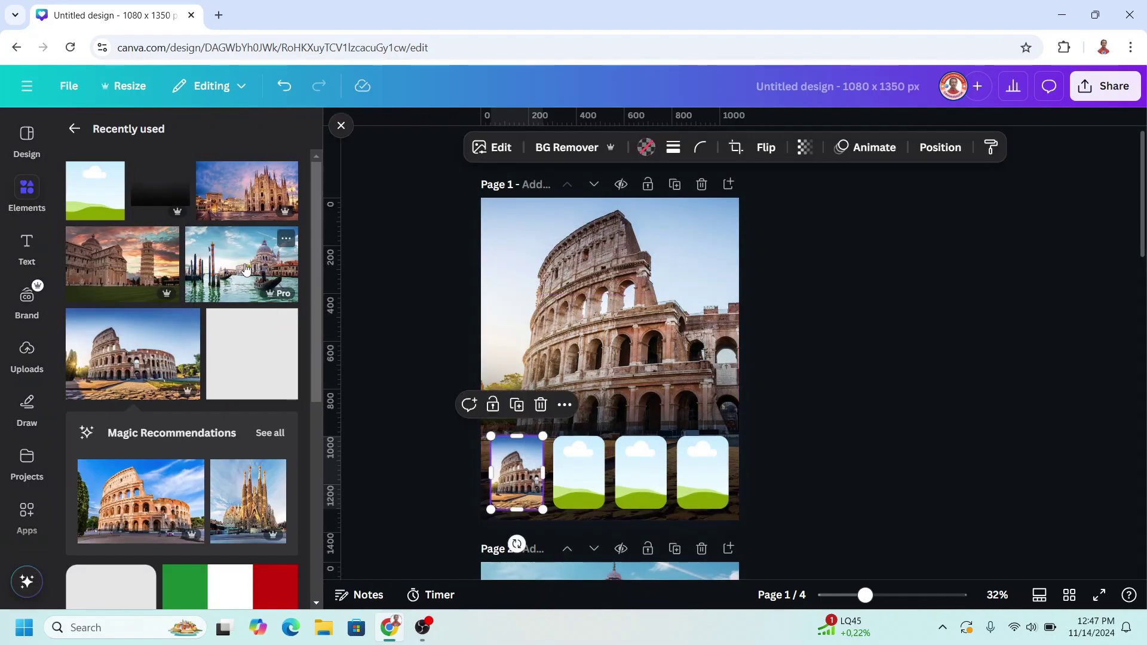
Fill the second, third and fourth frames with the Venice, Pisa and Milan photos
left_click_drag(246, 268, 564, 458)
double_click(596, 472)
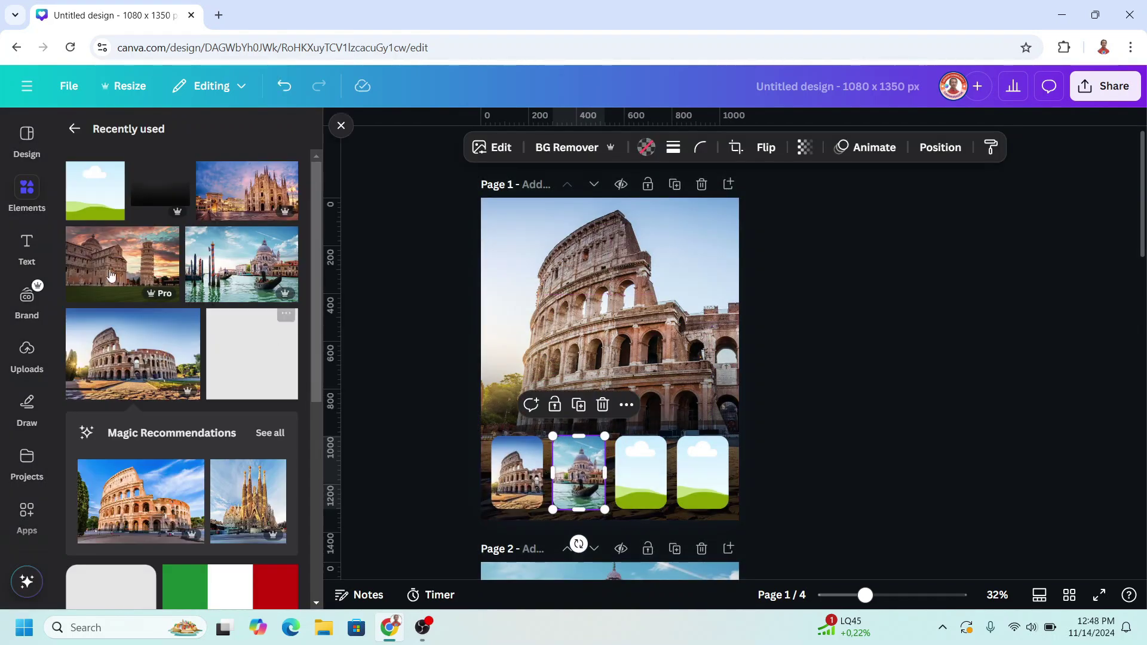
left_click_drag(123, 256, 615, 464)
left_click(252, 577)
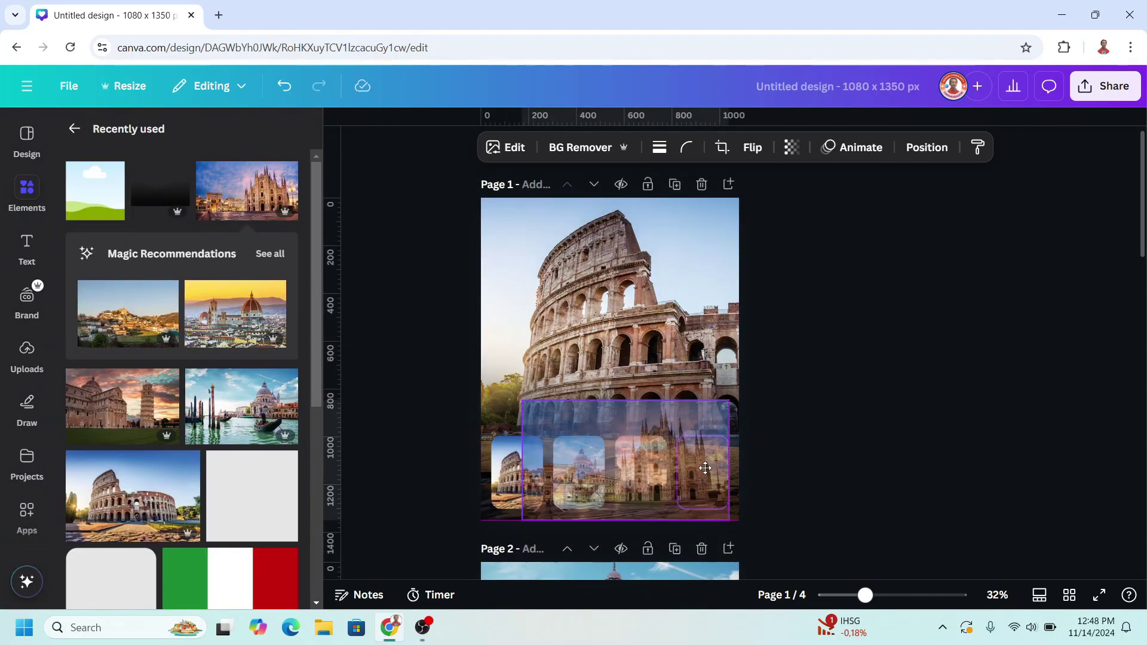
left_click_drag(249, 192, 702, 472)
left_click(251, 576)
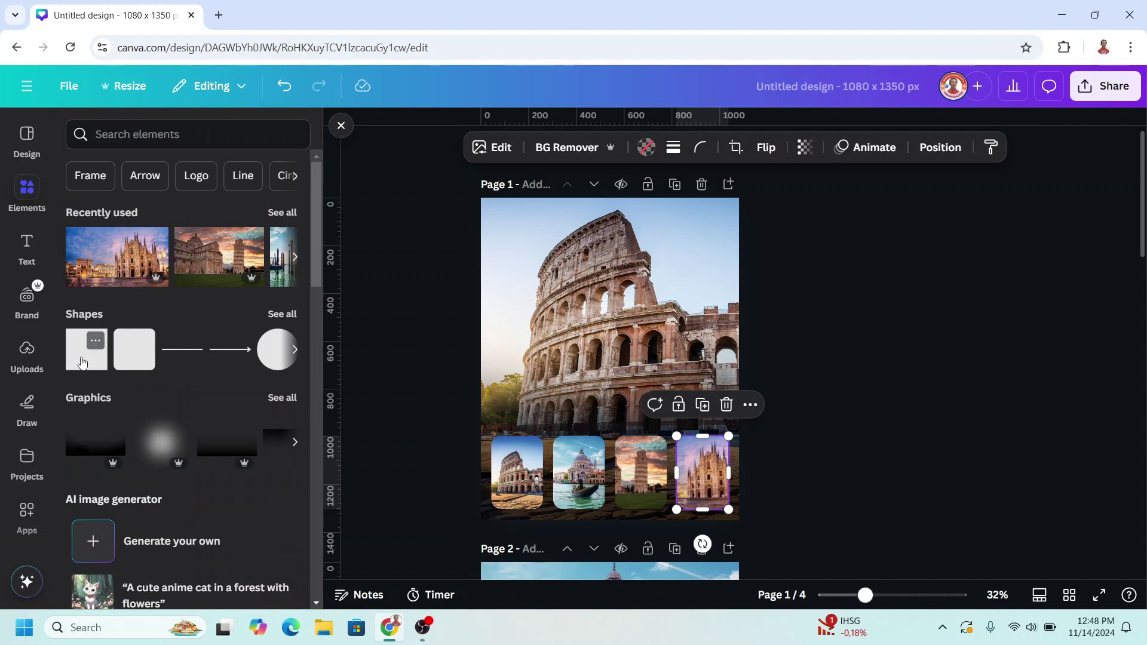
Add a square shape and size it over the first Colosseum thumbnail
left_click(98, 343)
left_click(73, 365)
left_click_drag(633, 345, 532, 469)
left_click_drag(865, 595, 899, 596)
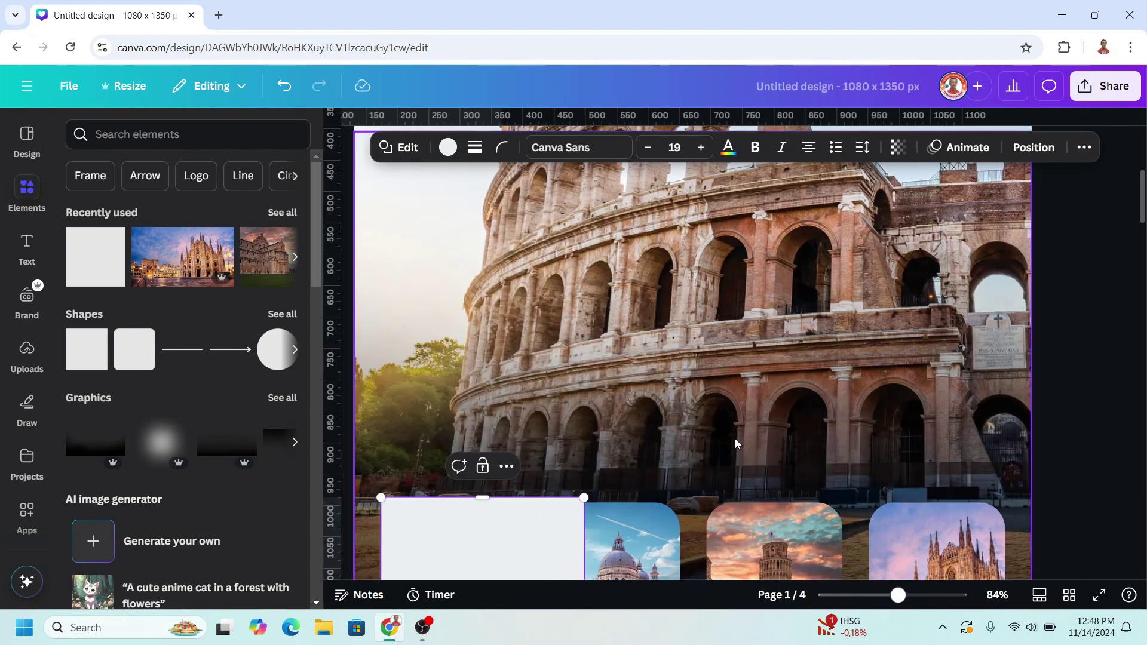
scroll(734, 438, "down", 5)
mouse_move(516, 329)
left_mouse_down()
mouse_move(568, 307)
mouse_move(518, 323)
left_mouse_up()
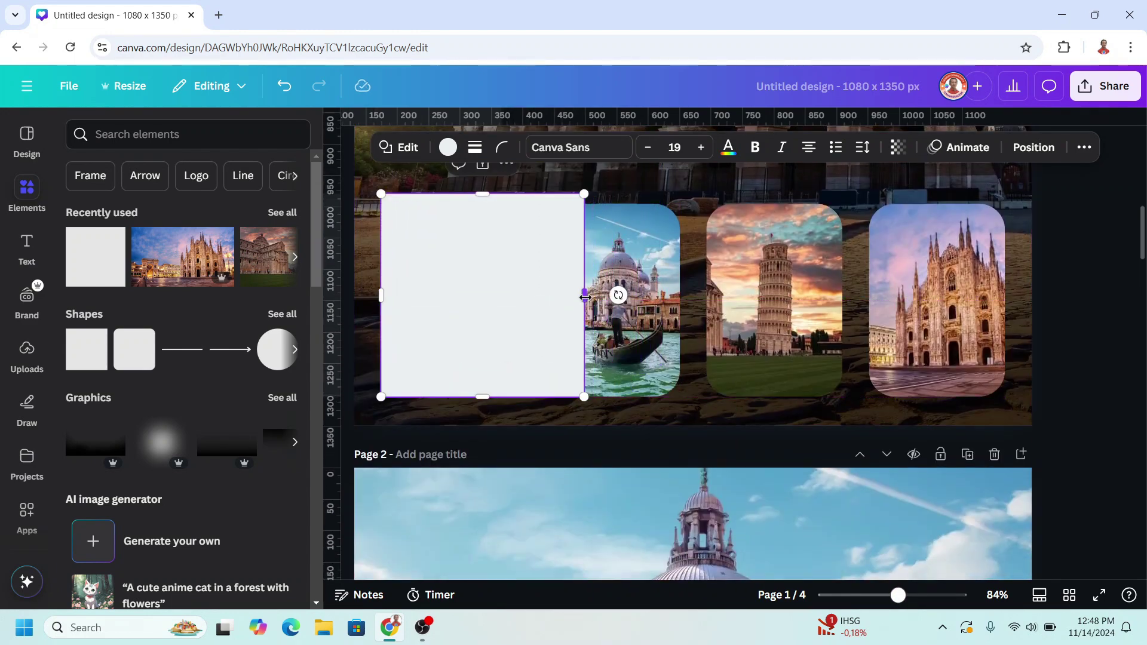
left_click_drag(584, 297, 517, 297)
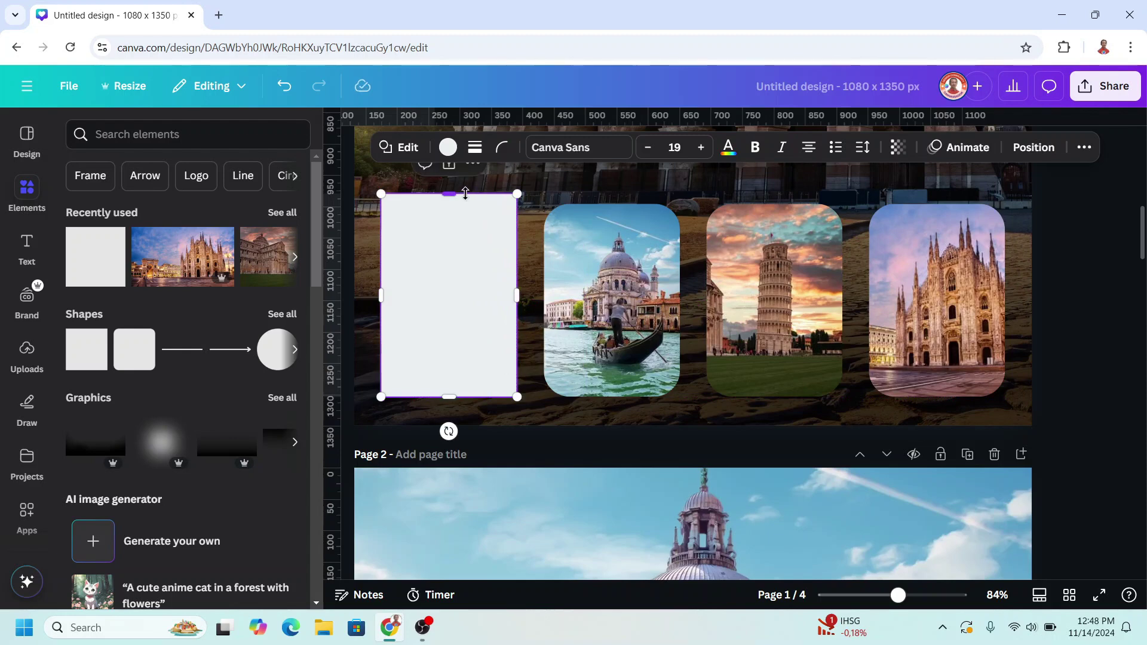
left_click_drag(465, 192, 473, 222)
Give the square rounded corners, a weight-17 white border and no fill colour
left_click(501, 148)
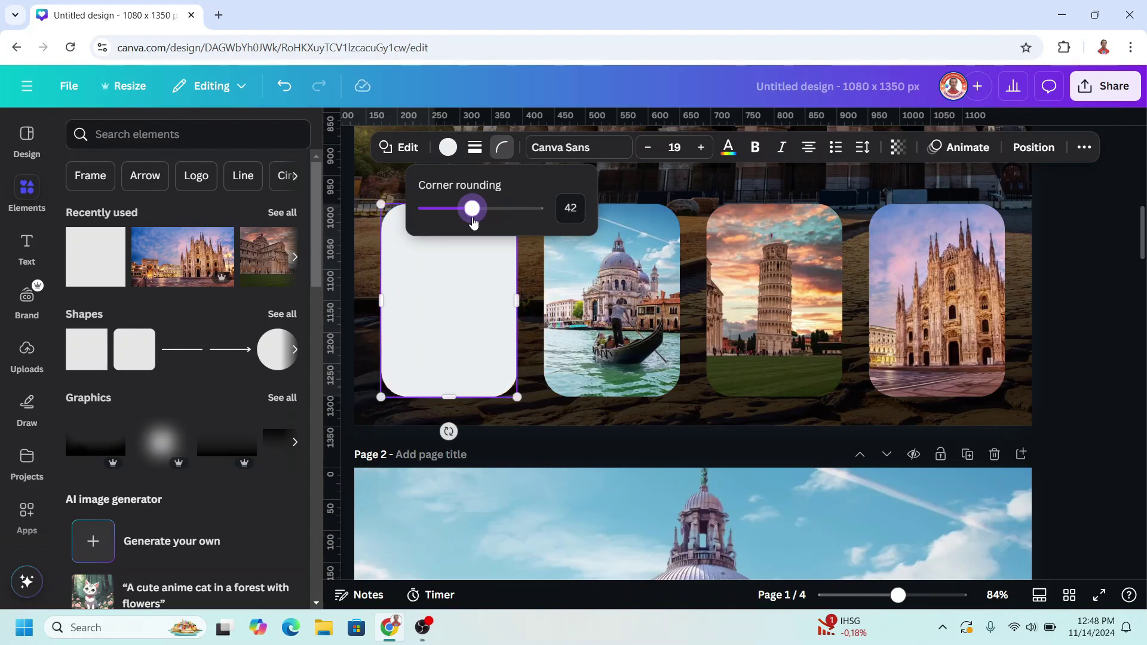
left_click(474, 149)
left_click_drag(383, 243, 404, 247)
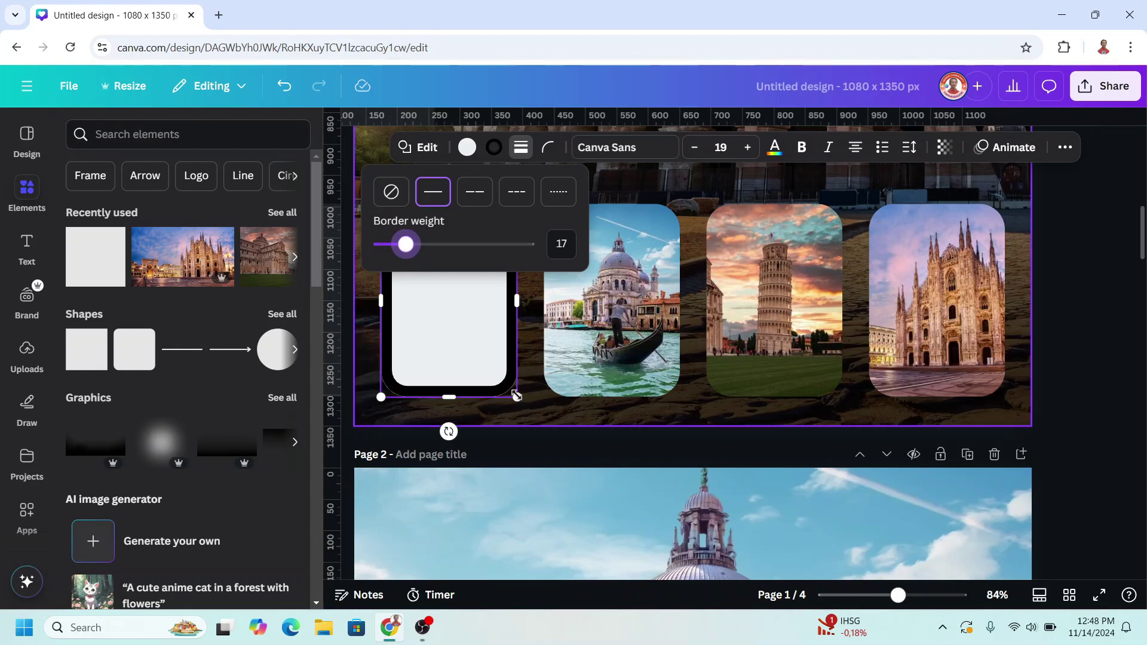
left_click_drag(516, 395, 519, 400)
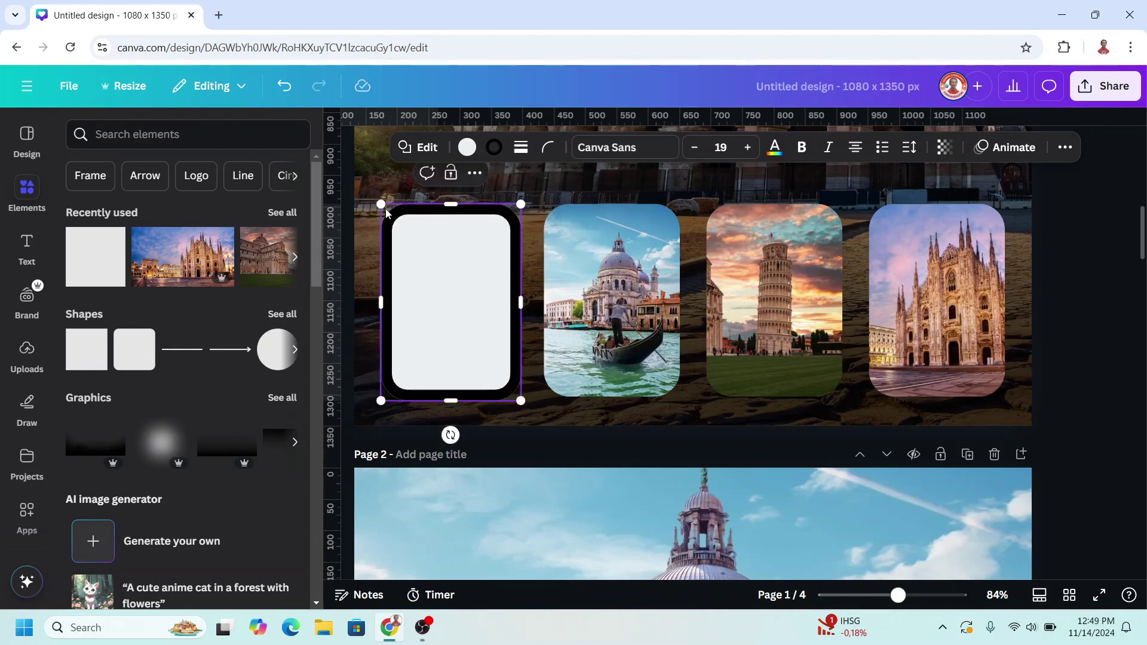
left_click(468, 147)
left_click(132, 265)
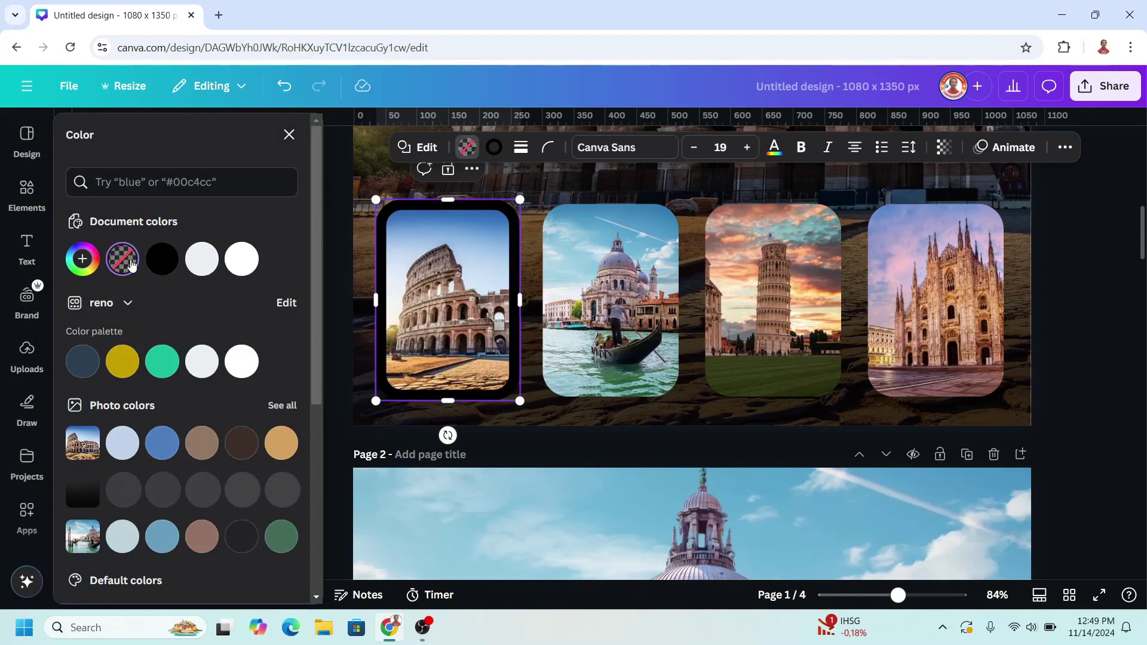
left_click(494, 147)
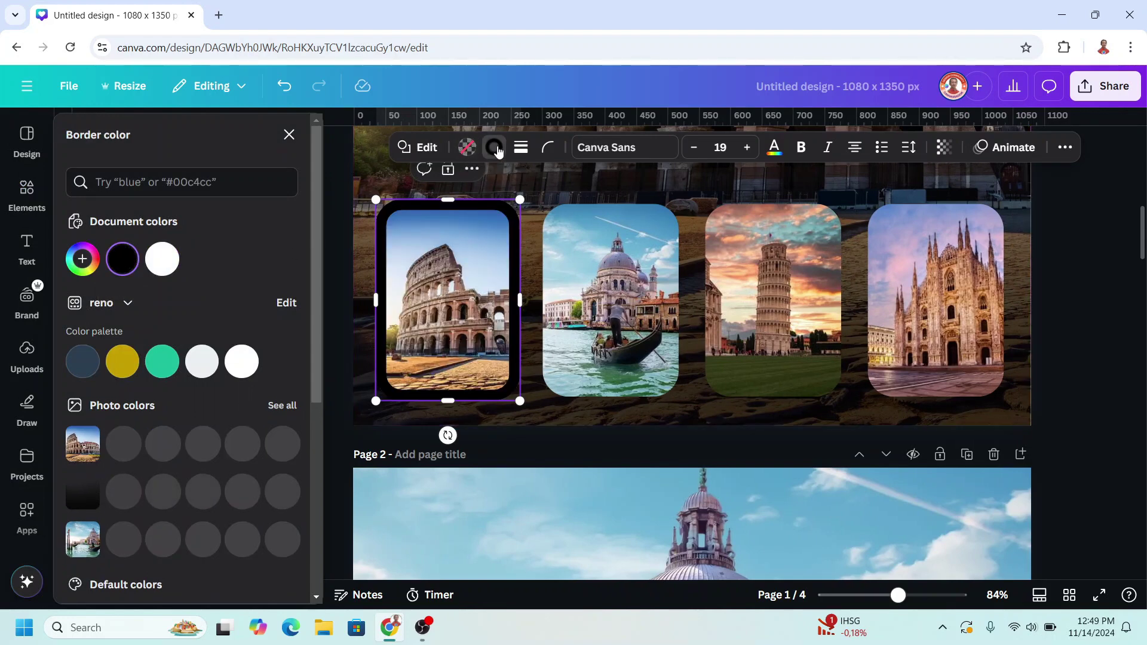
left_click(162, 259)
scroll(643, 405, "down", 5)
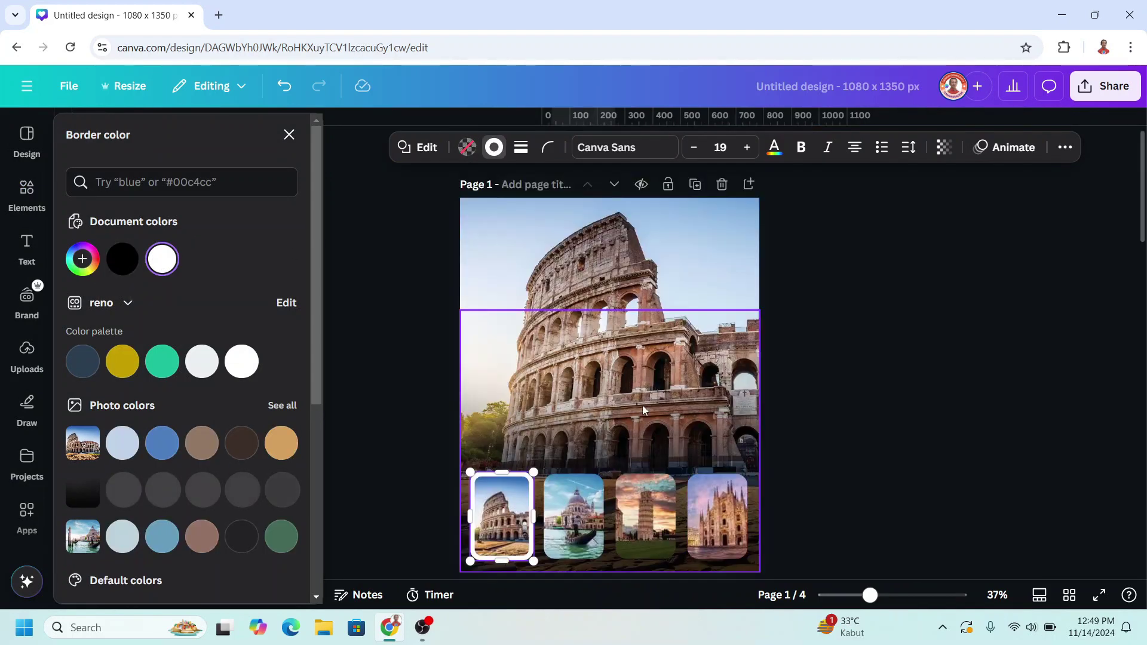
Add a subheading reading 'ROME' at the top-left of the Colosseum page
left_click(24, 255)
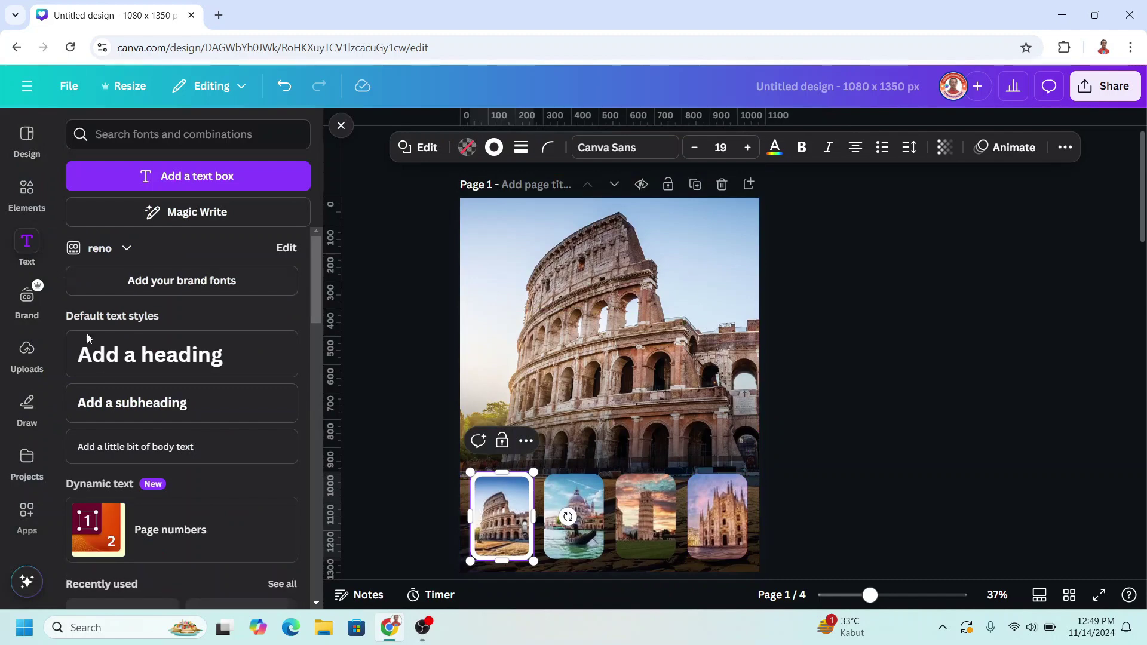
left_click(149, 403)
left_click_drag(580, 392, 512, 225)
type("ROME")
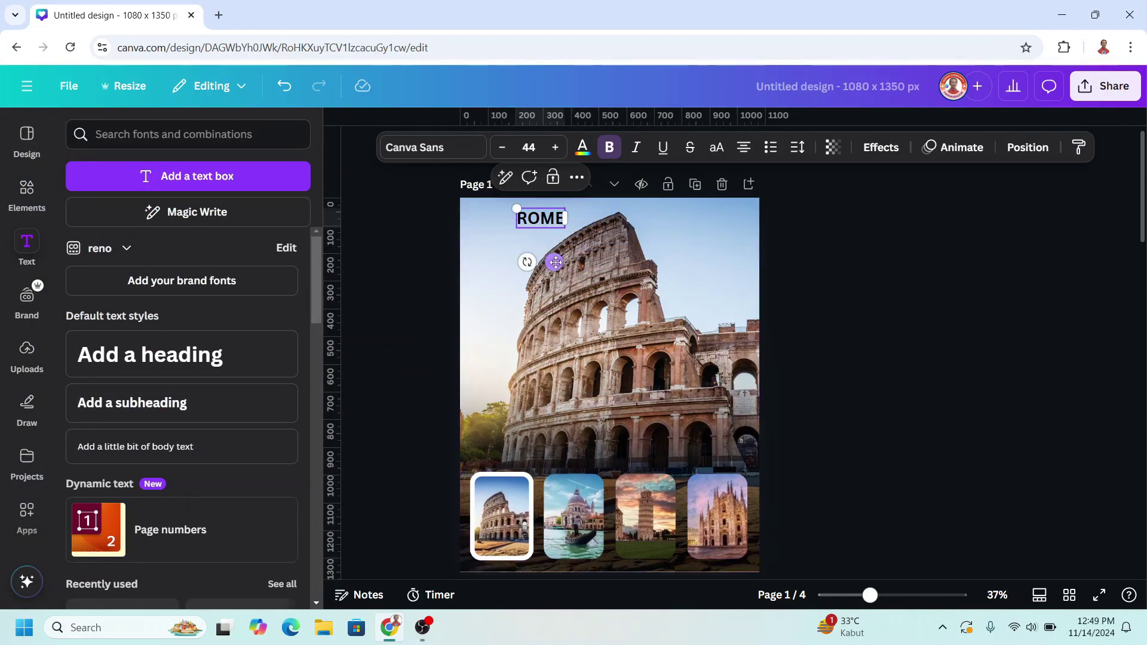
left_click_drag(556, 262, 516, 262)
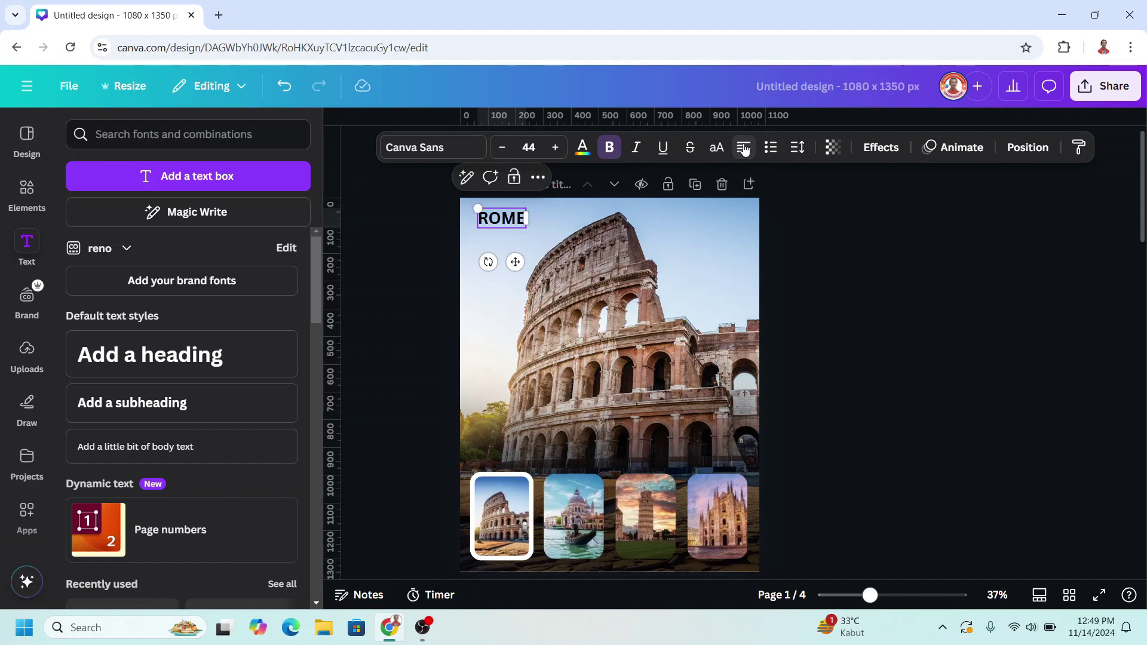
Make ROME non-bold and white with a grey Outline effect at thickness 50
left_click(609, 147)
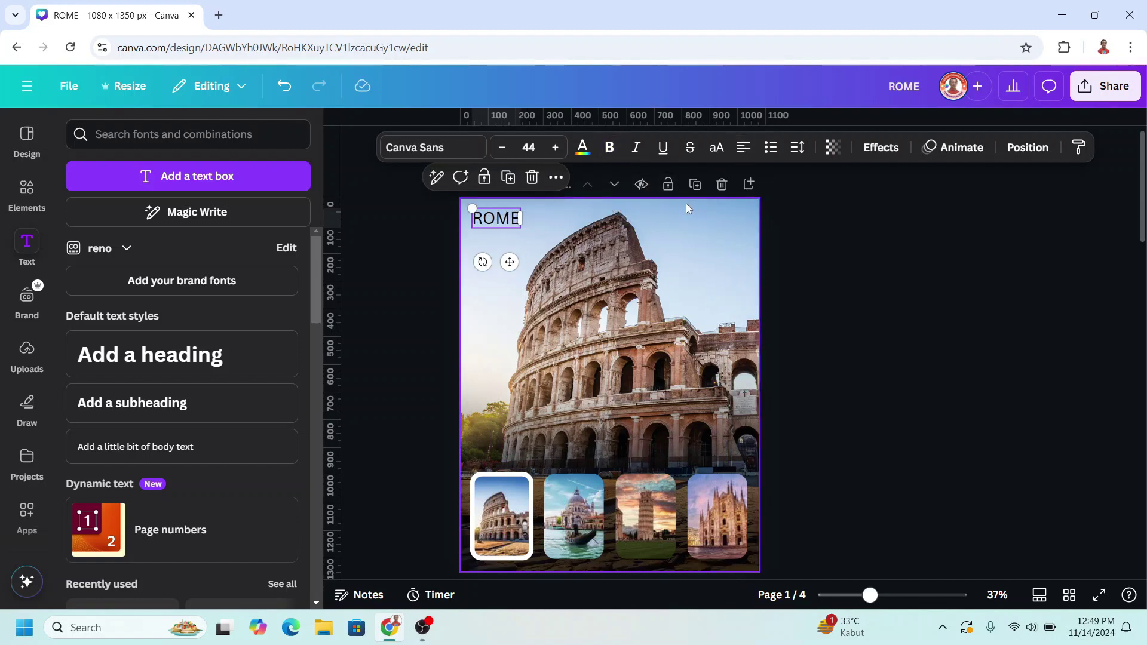
left_click(579, 148)
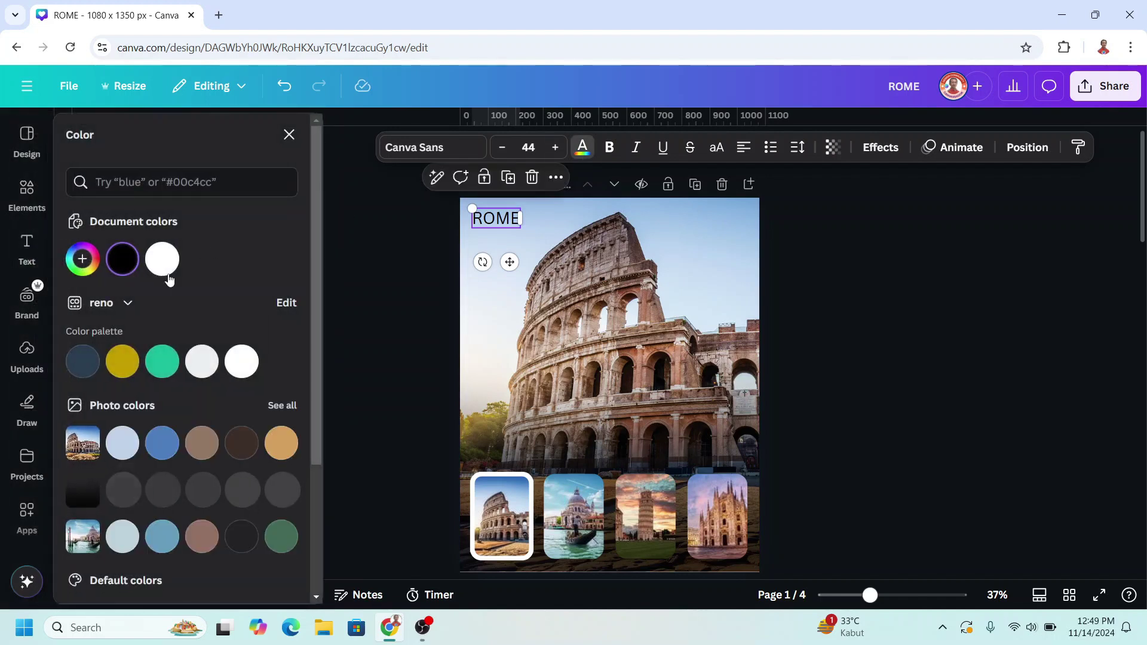
left_click(162, 258)
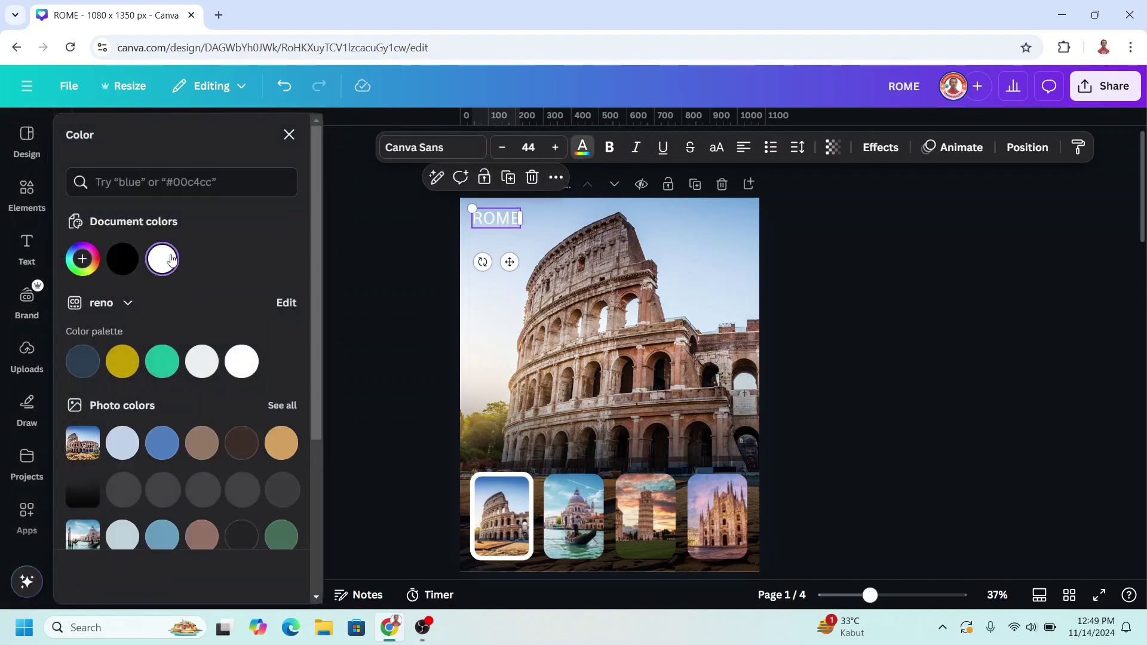
left_click(880, 149)
left_click(277, 320)
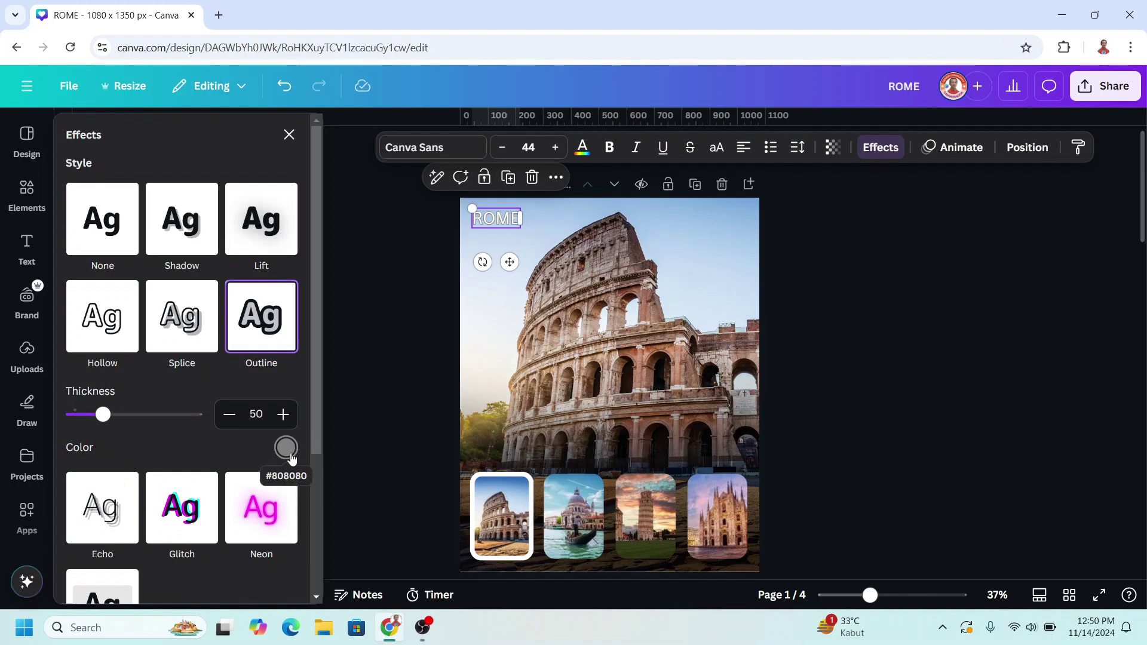
key("Escape")
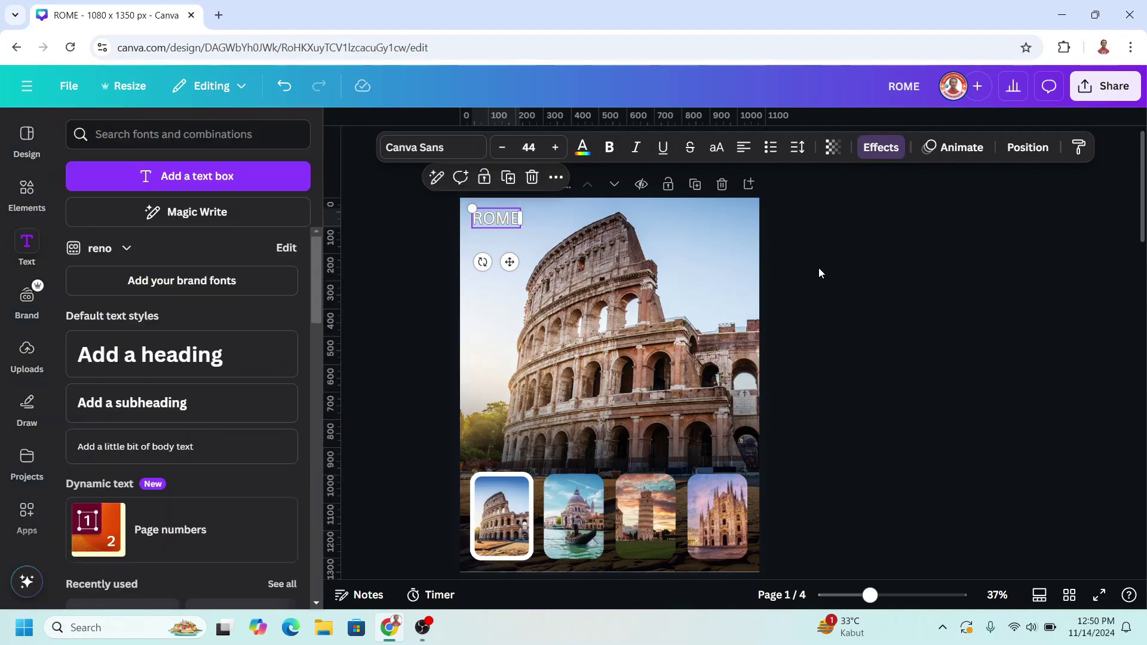
Duplicate the ROME label onto the photo and retype it as 'DISCOVER ITALY'
left_click(508, 181)
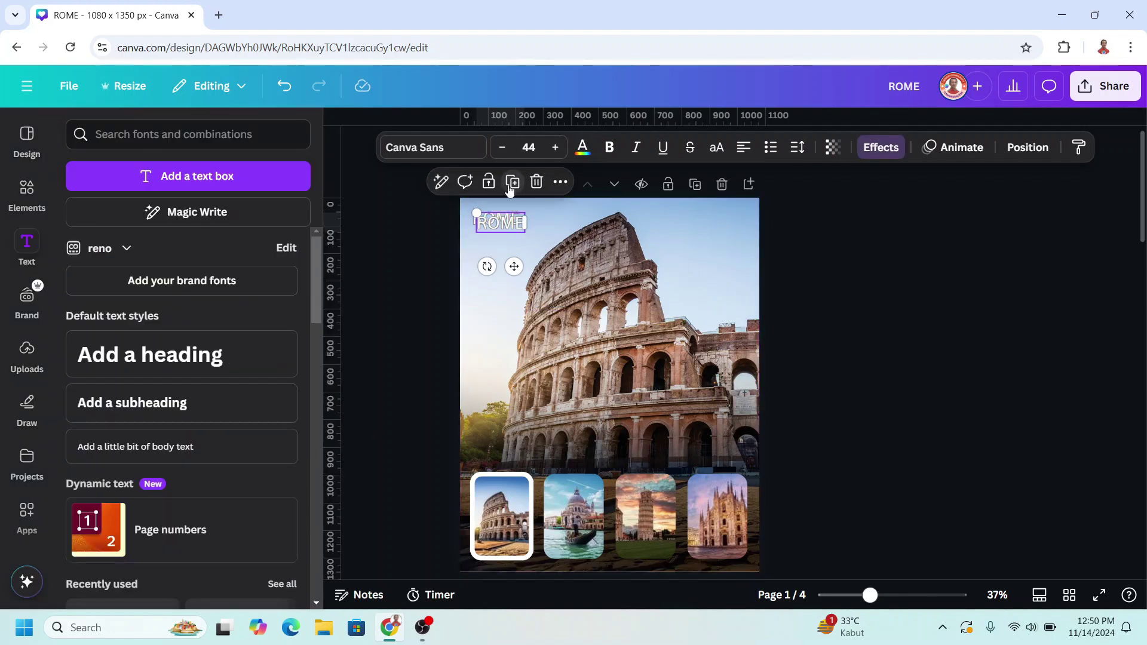
left_click_drag(501, 224, 592, 419)
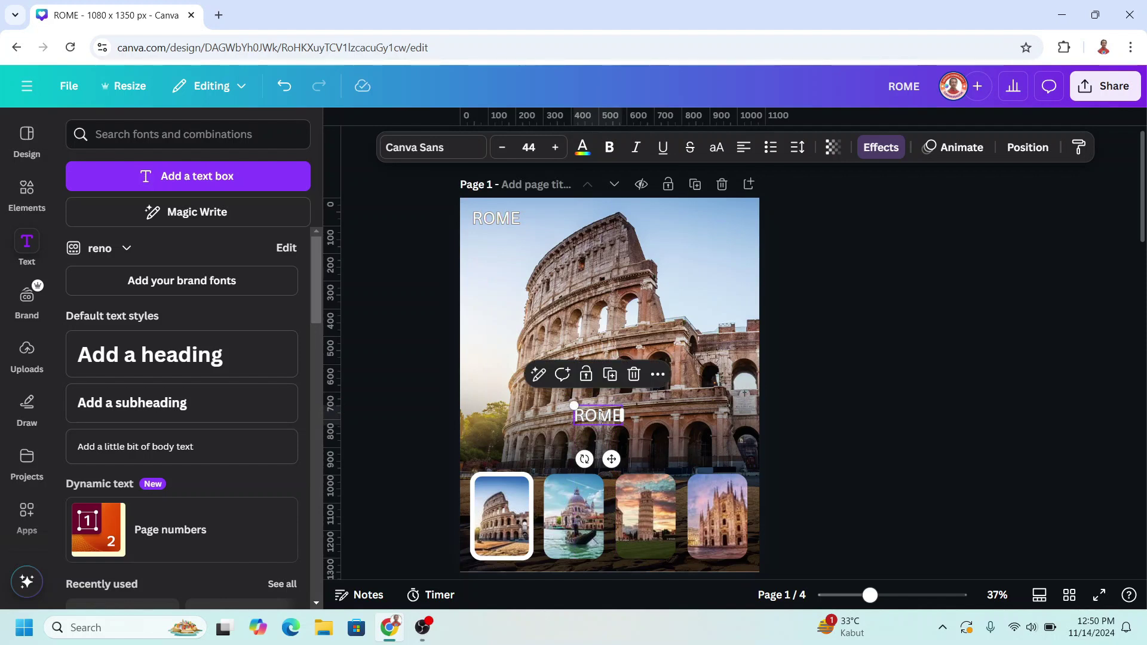
double_click(599, 414)
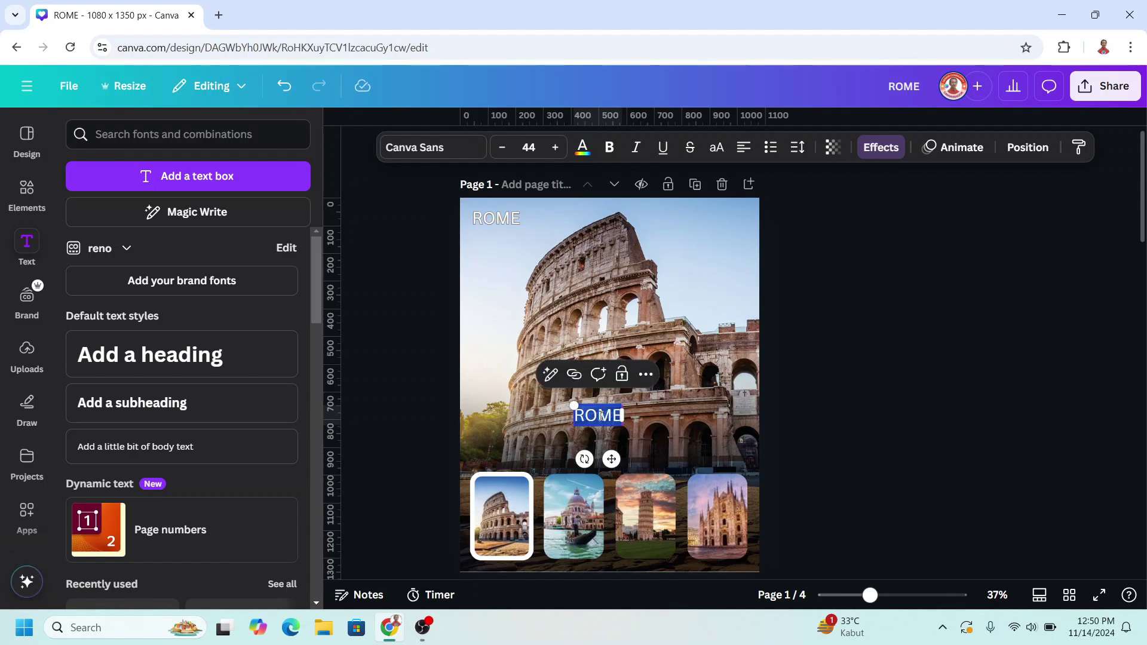
type("DISCO")
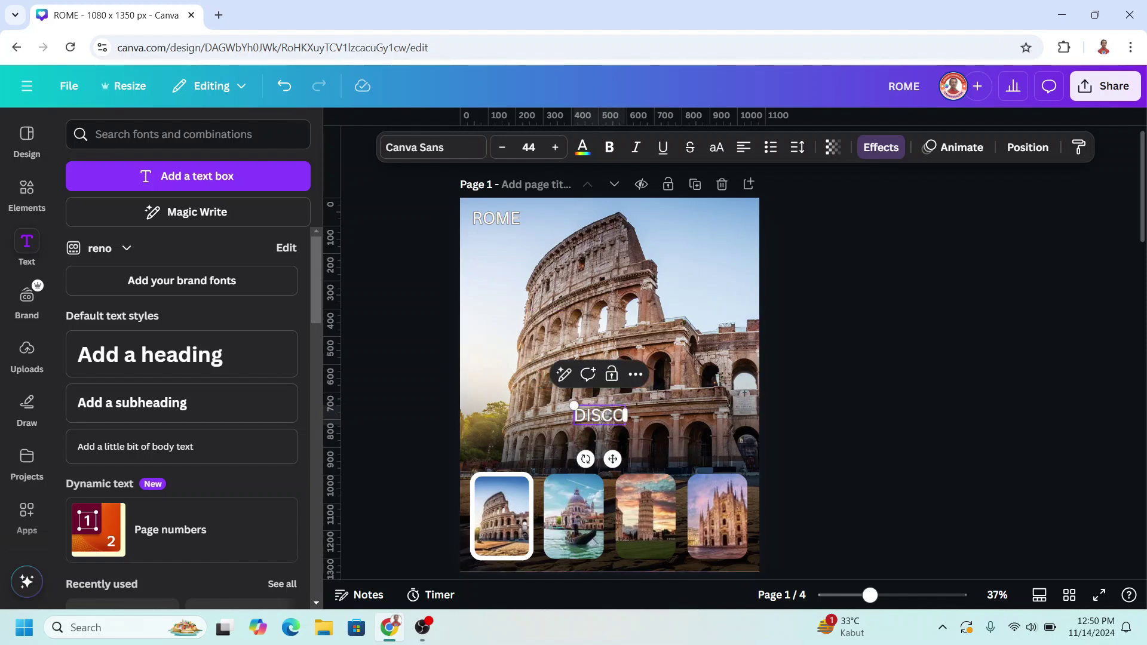
type("VER ITALY")
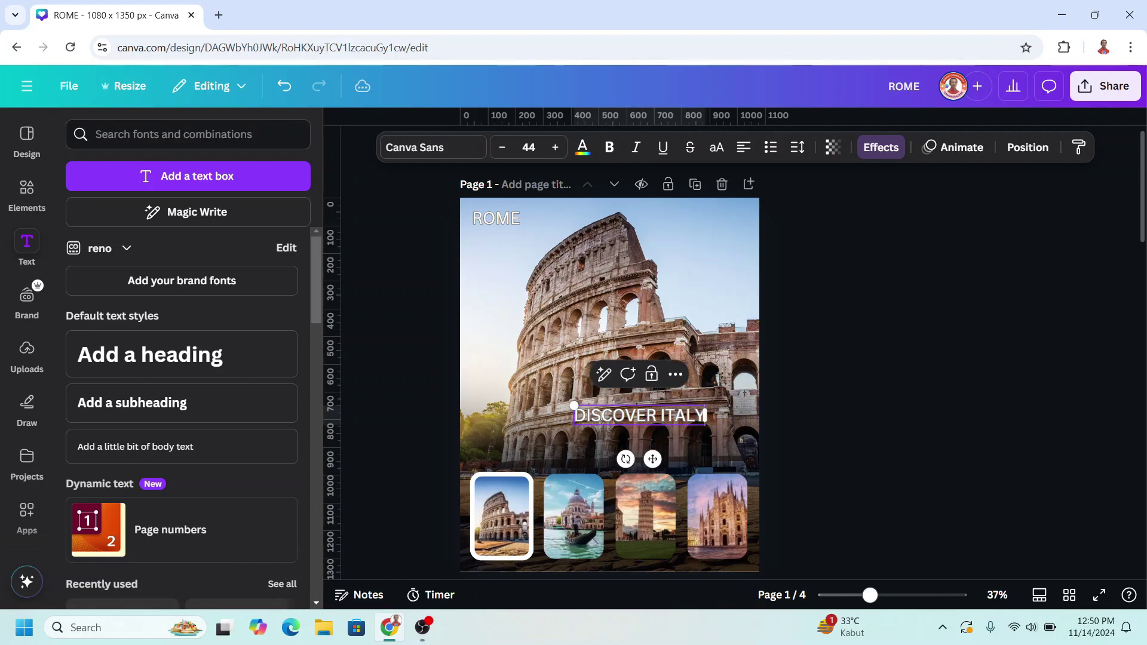
Enlarge the DISCOVER ITALY heading to 51.5 pt and centre it above the thumbnails
left_click_drag(652, 459, 626, 490)
scroll(721, 304, "up", 5)
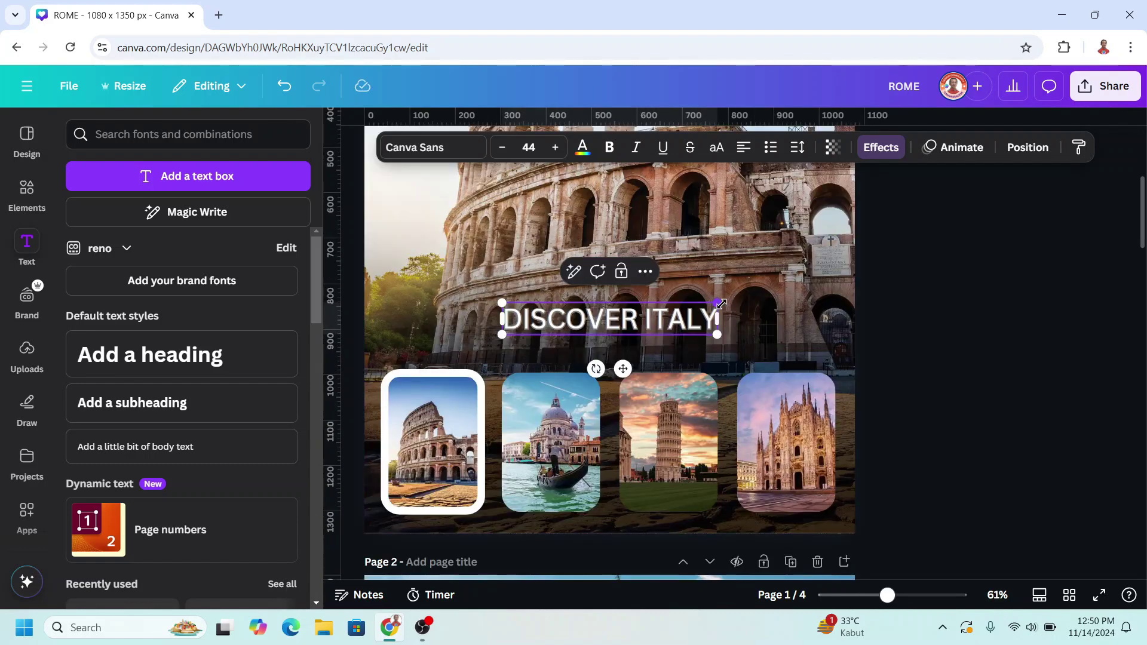
left_click_drag(725, 302, 758, 293)
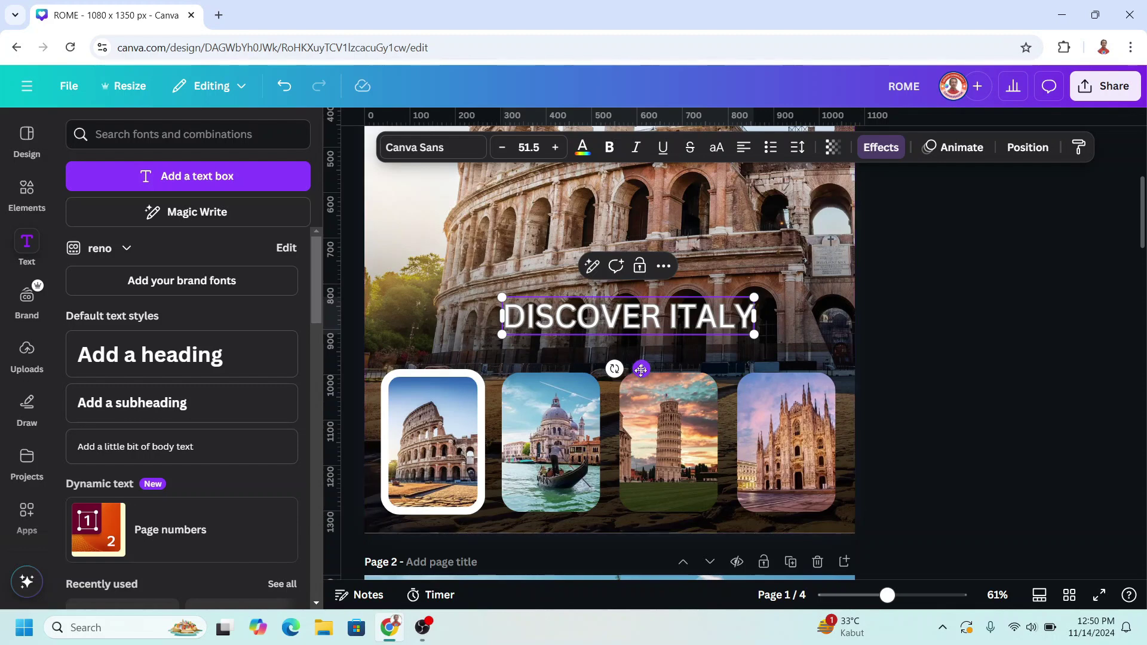
left_click_drag(635, 367, 618, 367)
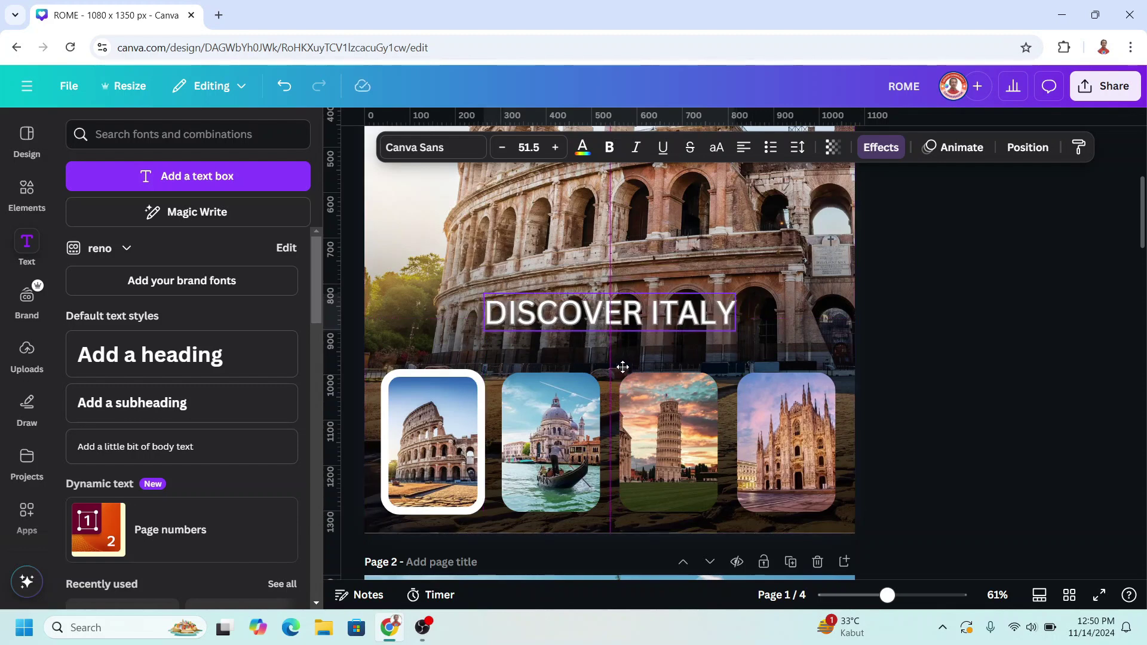
left_click_drag(622, 367, 622, 366)
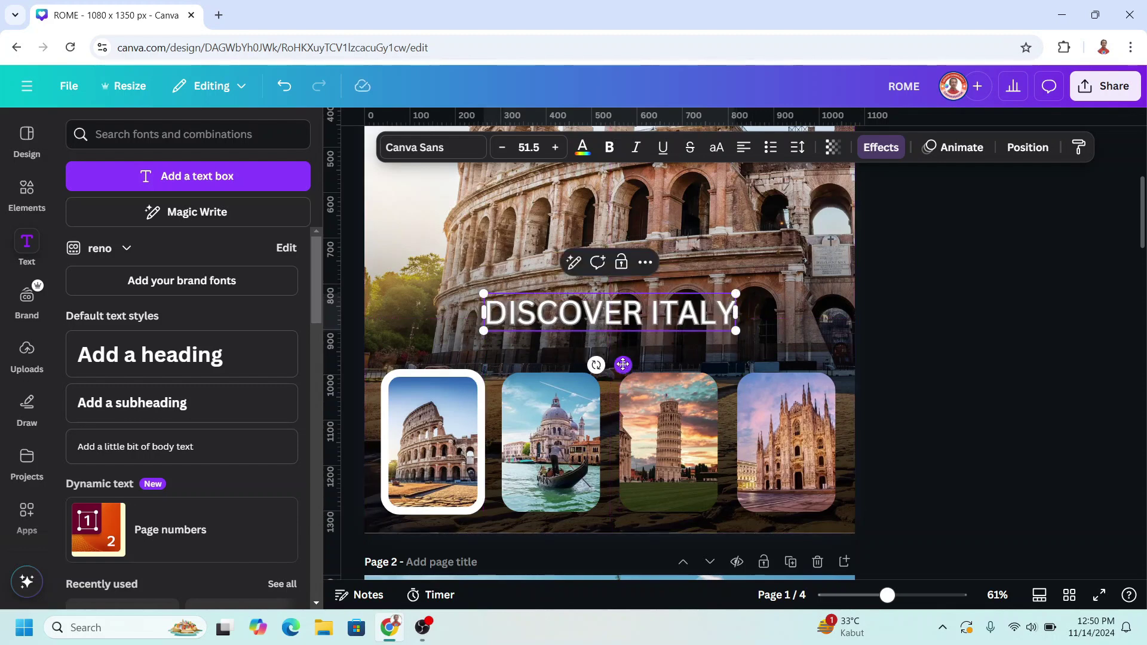
Give DISCOVER ITALY a black Shadow effect with transparency 82 and blur 52
left_click(881, 149)
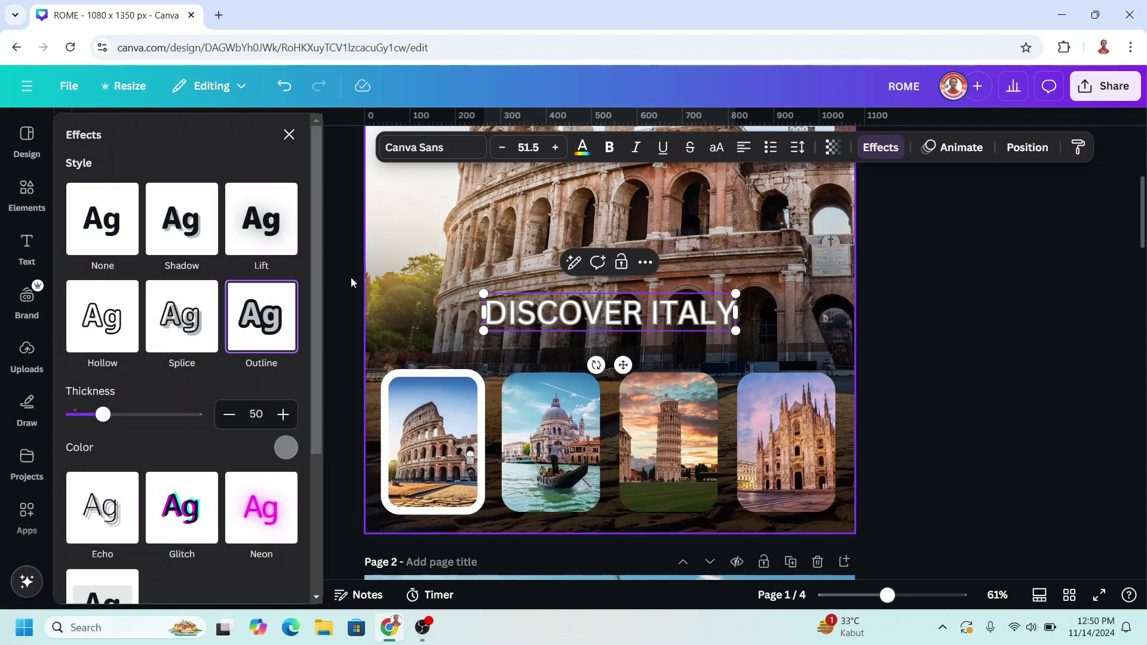
left_click(184, 223)
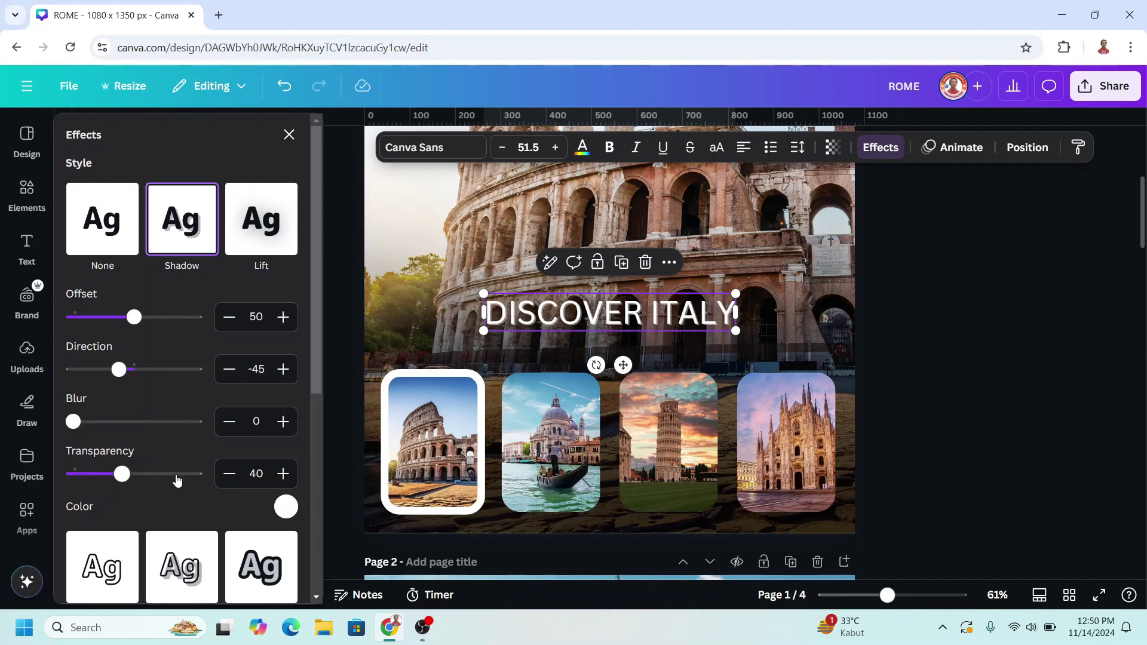
left_click_drag(177, 480, 175, 475)
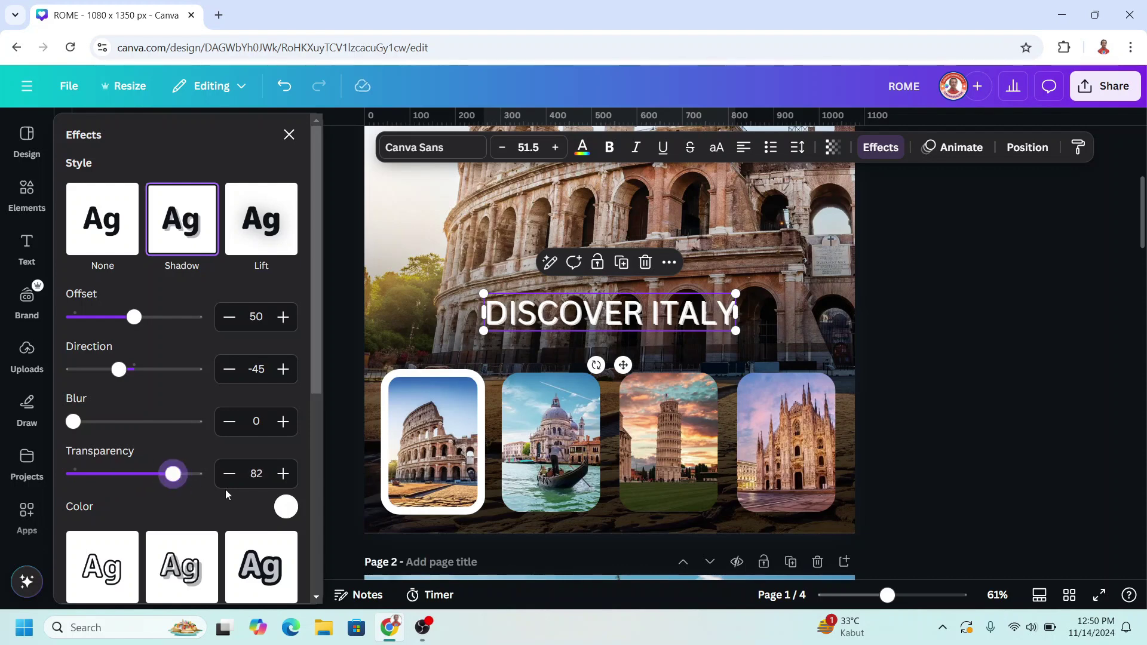
left_click(286, 507)
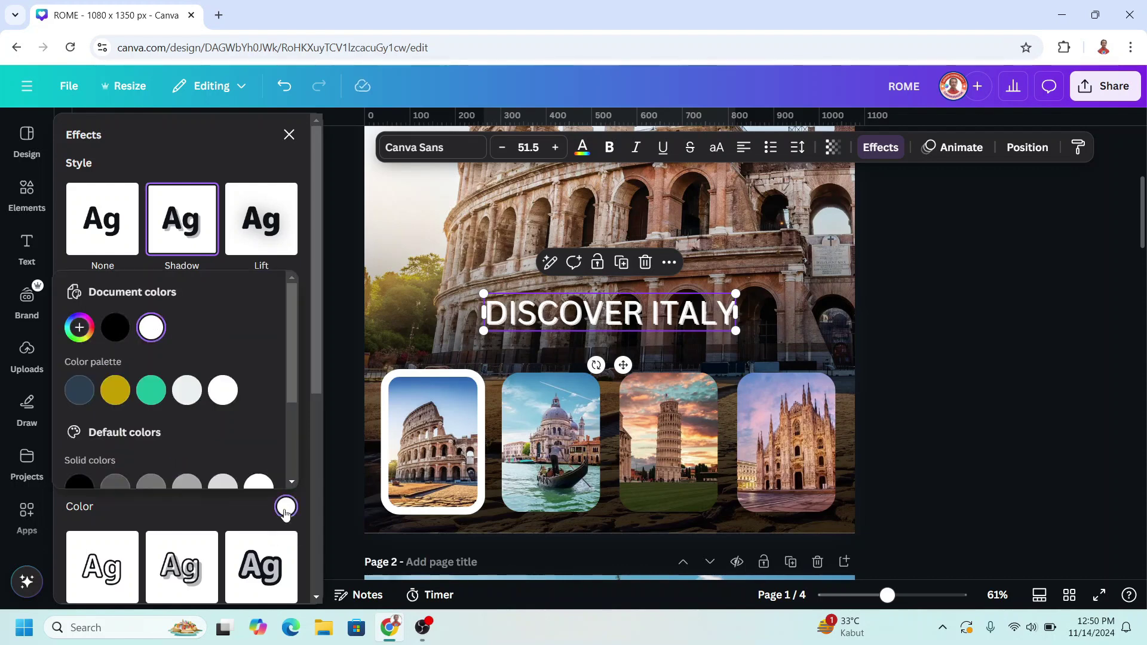
left_click(115, 328)
left_click(203, 510)
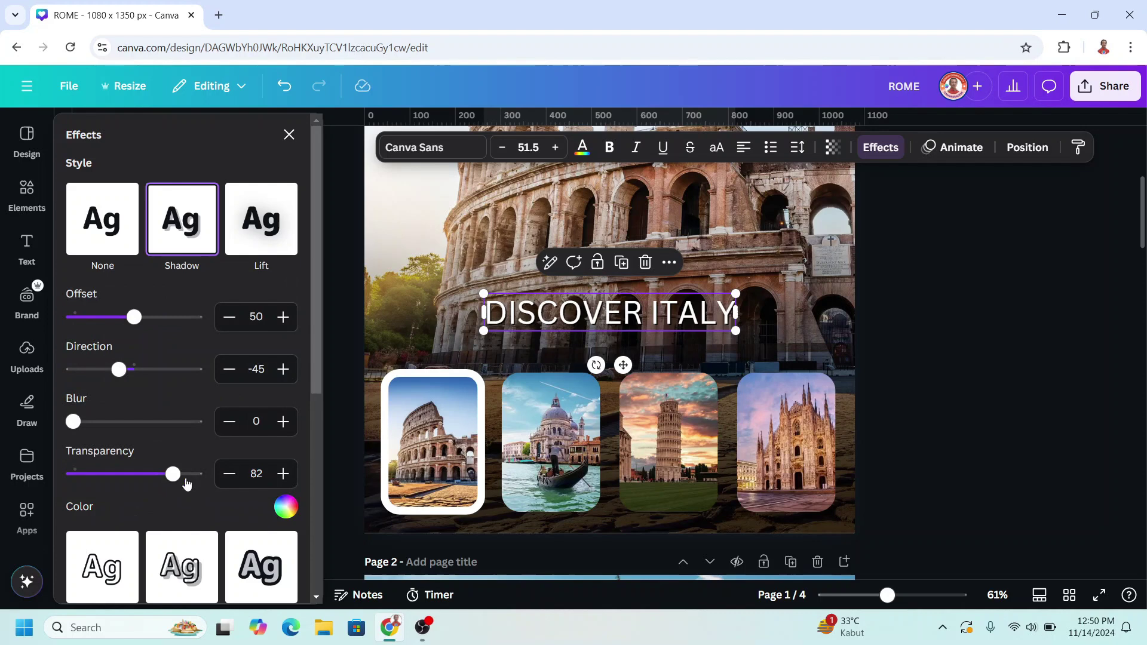
left_click(127, 422)
left_click_drag(127, 423, 136, 423)
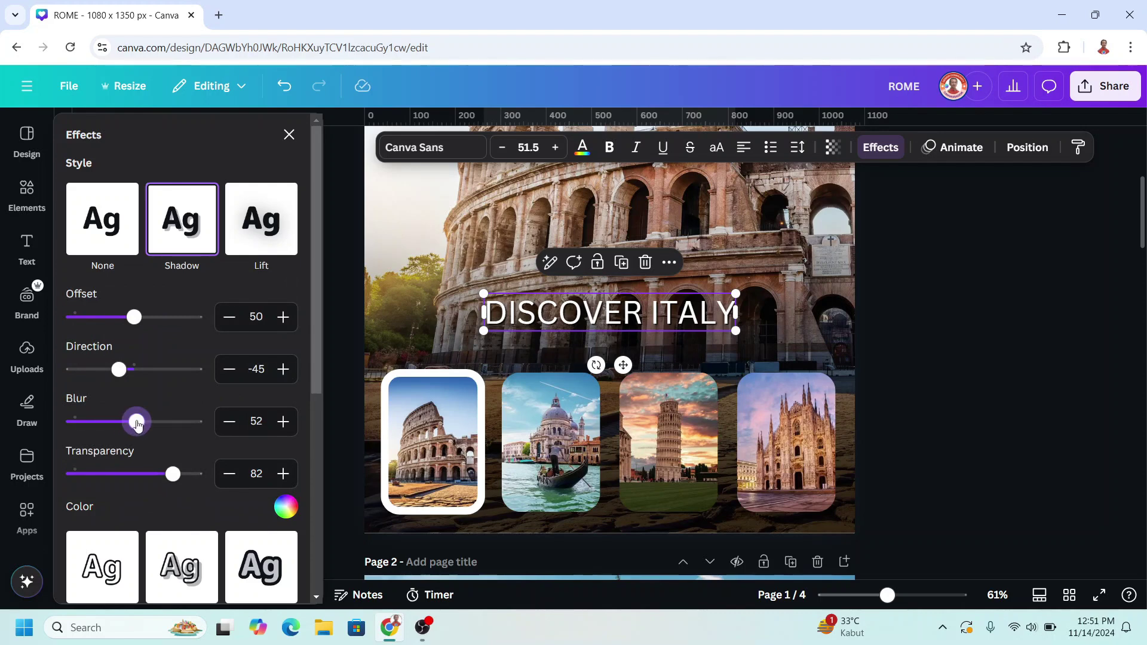
left_click(27, 190)
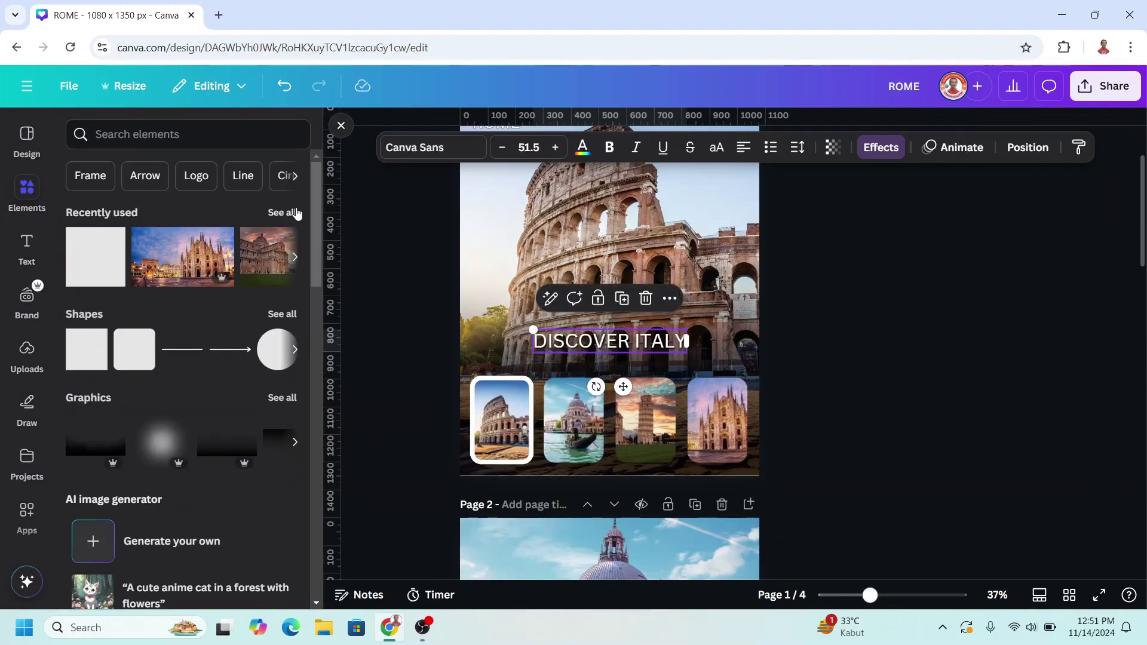
Add the recently used Italian flag, squash it into a thin stripe, and nudge the heading down
left_click(282, 212)
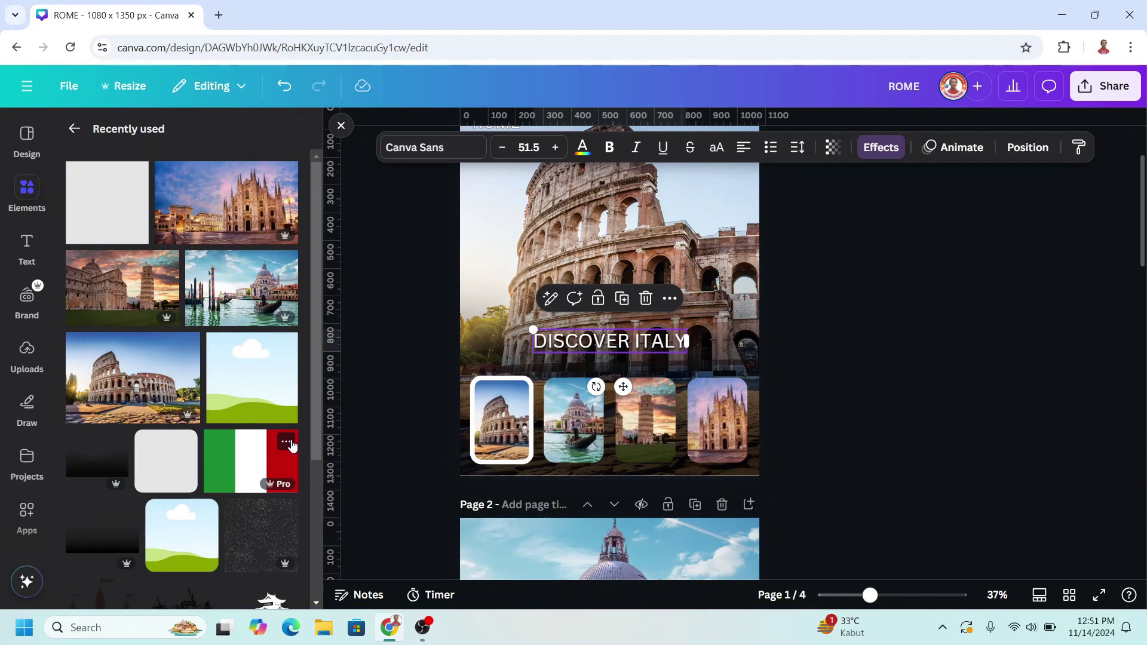
left_click(288, 443)
left_click(251, 461)
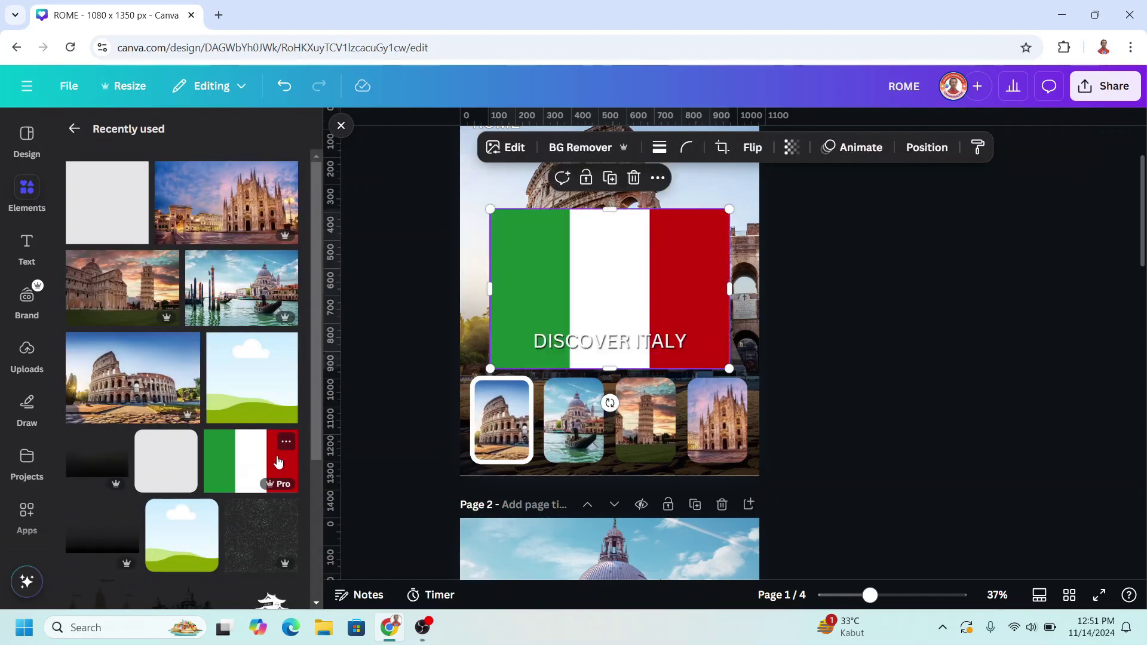
left_click_drag(609, 209, 598, 371)
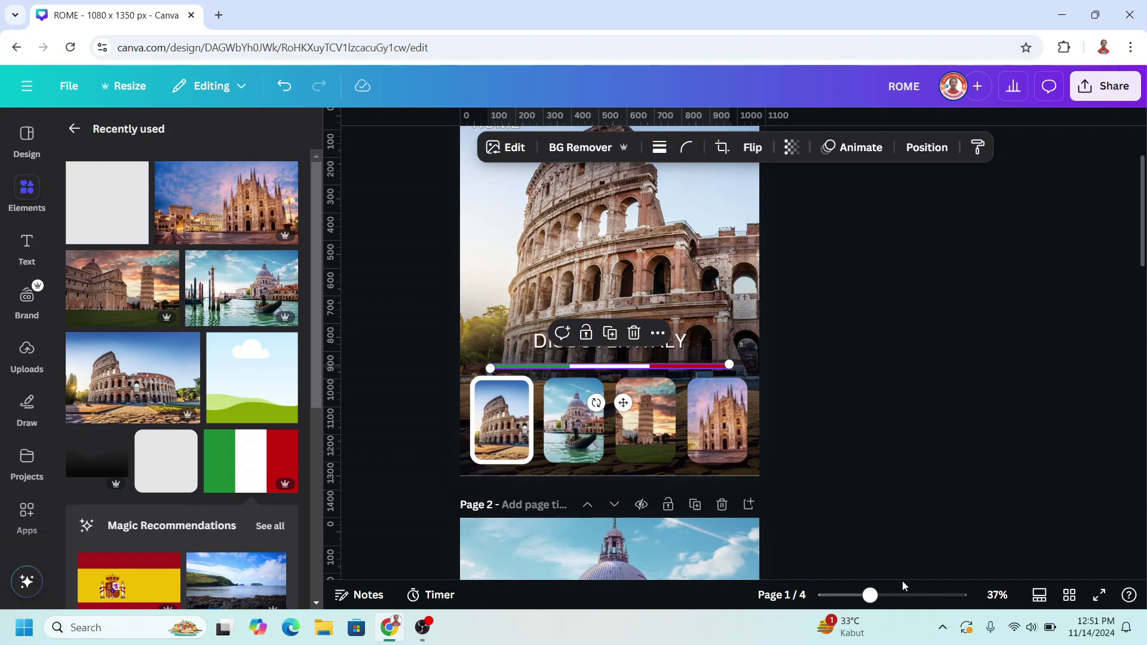
left_click(900, 595)
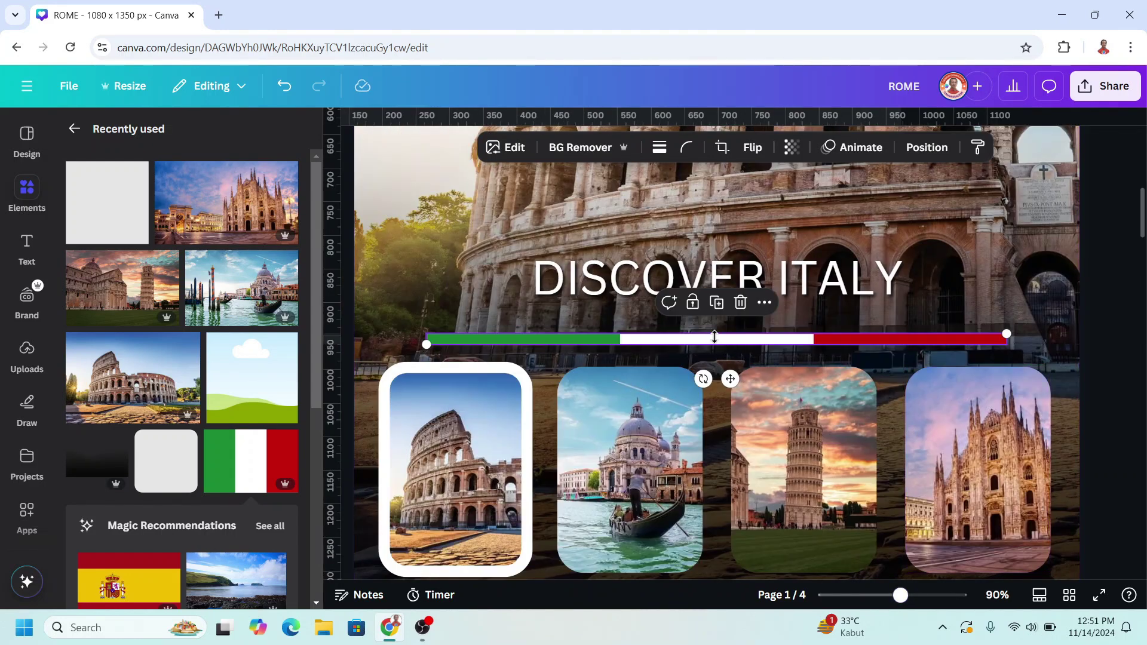
left_click_drag(714, 337, 727, 359)
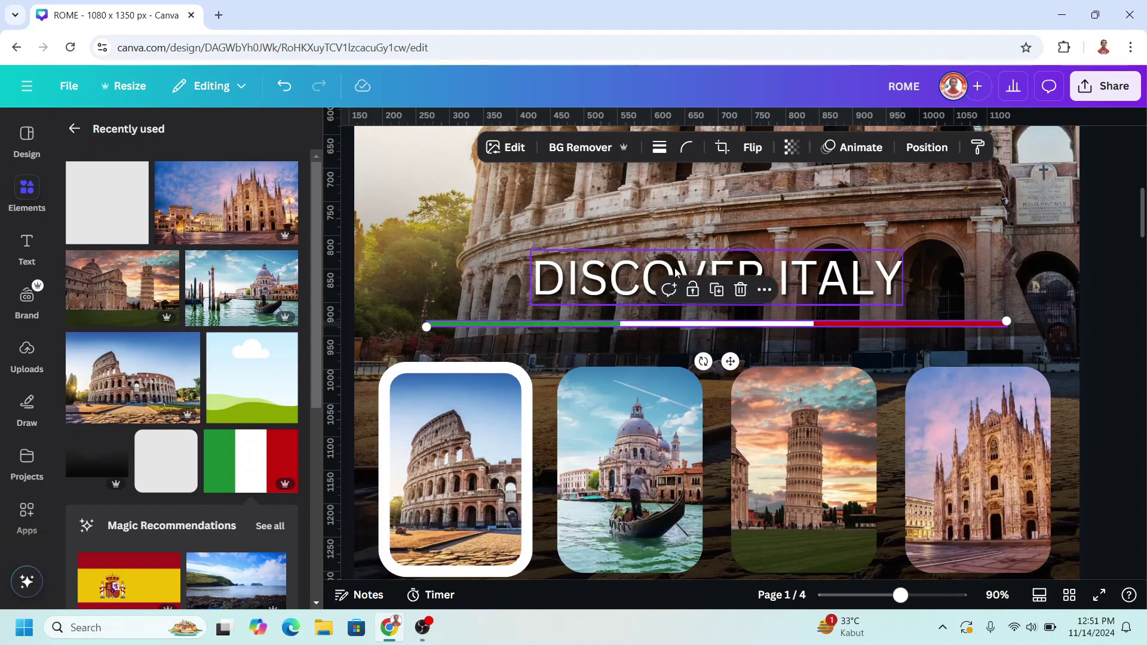
left_click_drag(676, 268, 676, 281)
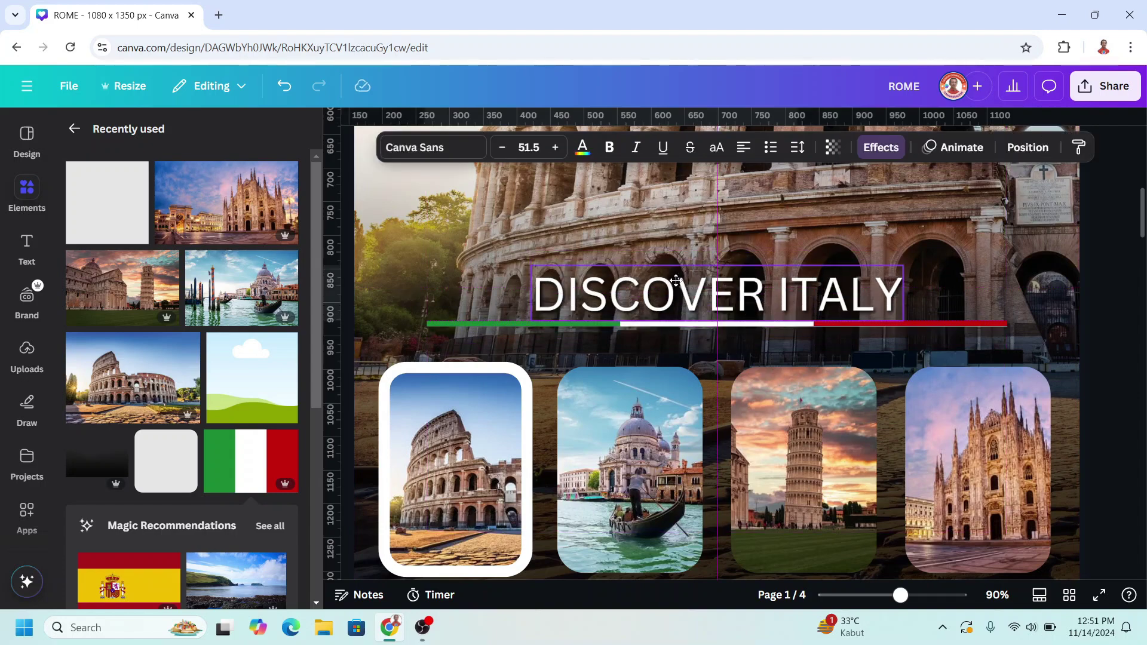
scroll(787, 422, "down", 5)
Show Page 1's layer list and select the DISCOVER ITALY layer
left_click(676, 209)
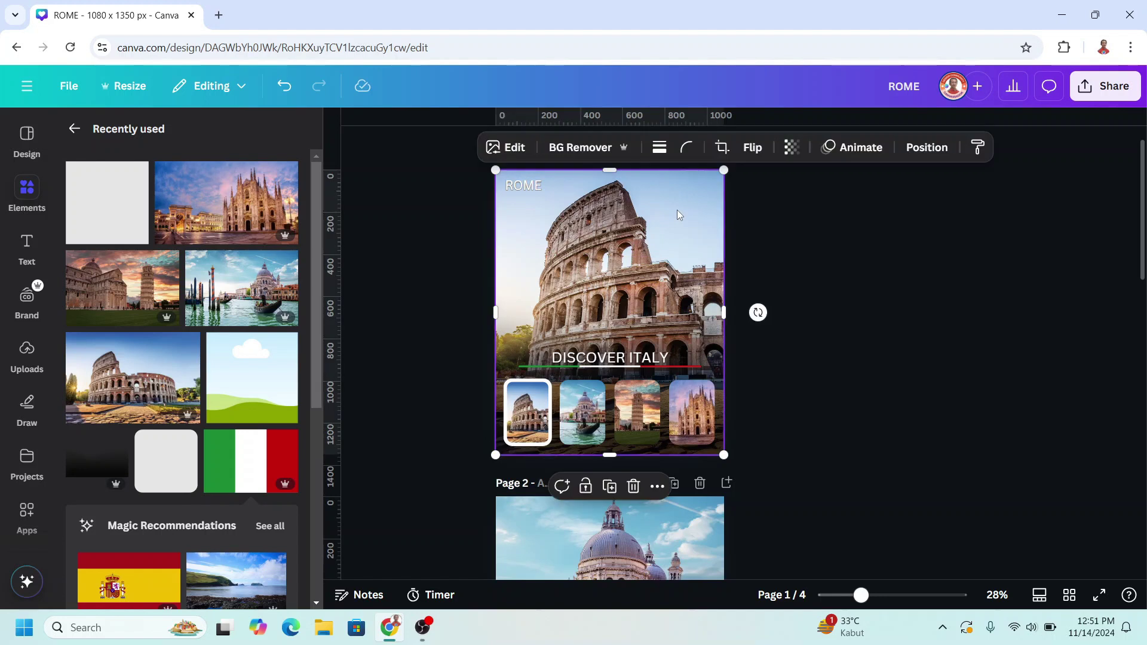
left_click(927, 147)
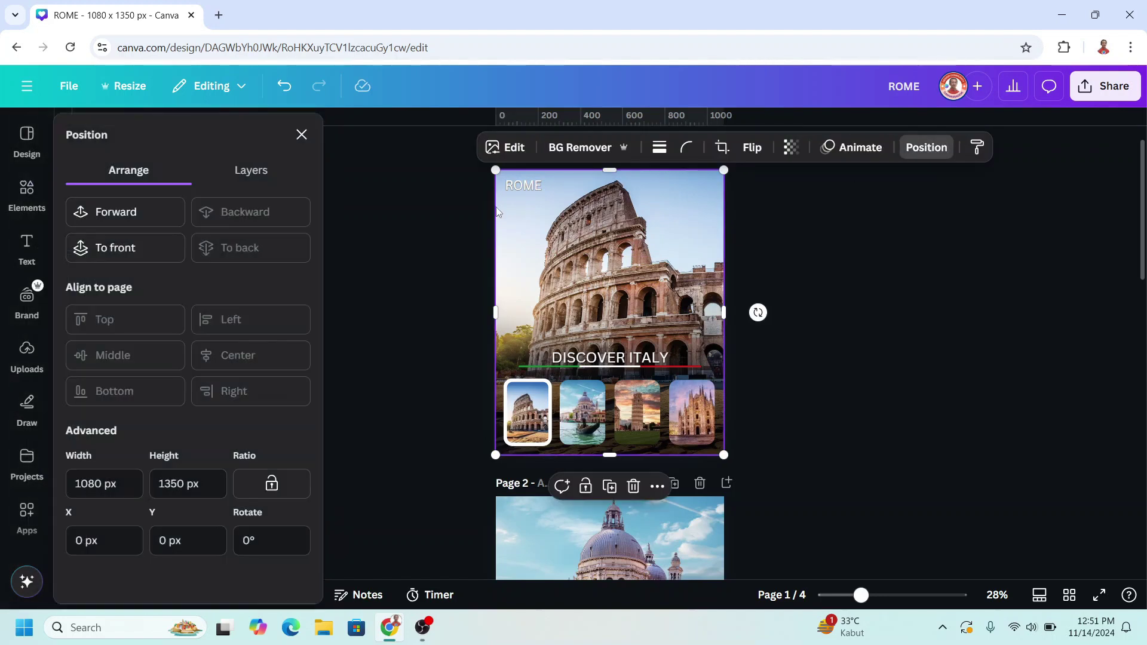
left_click(250, 171)
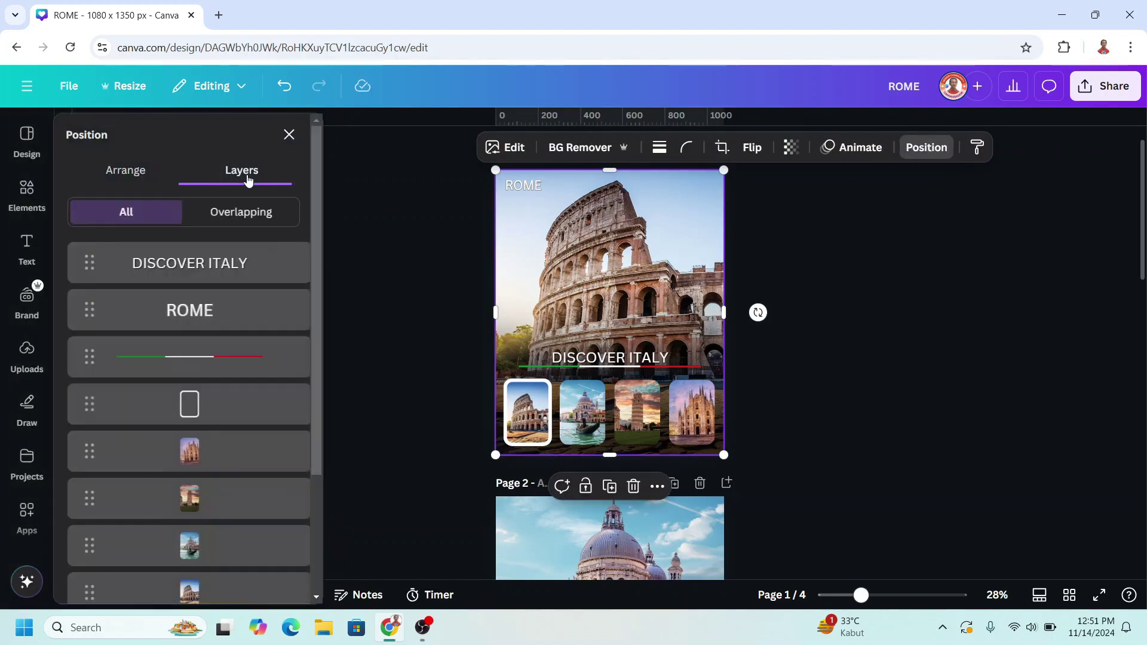
left_click(220, 268)
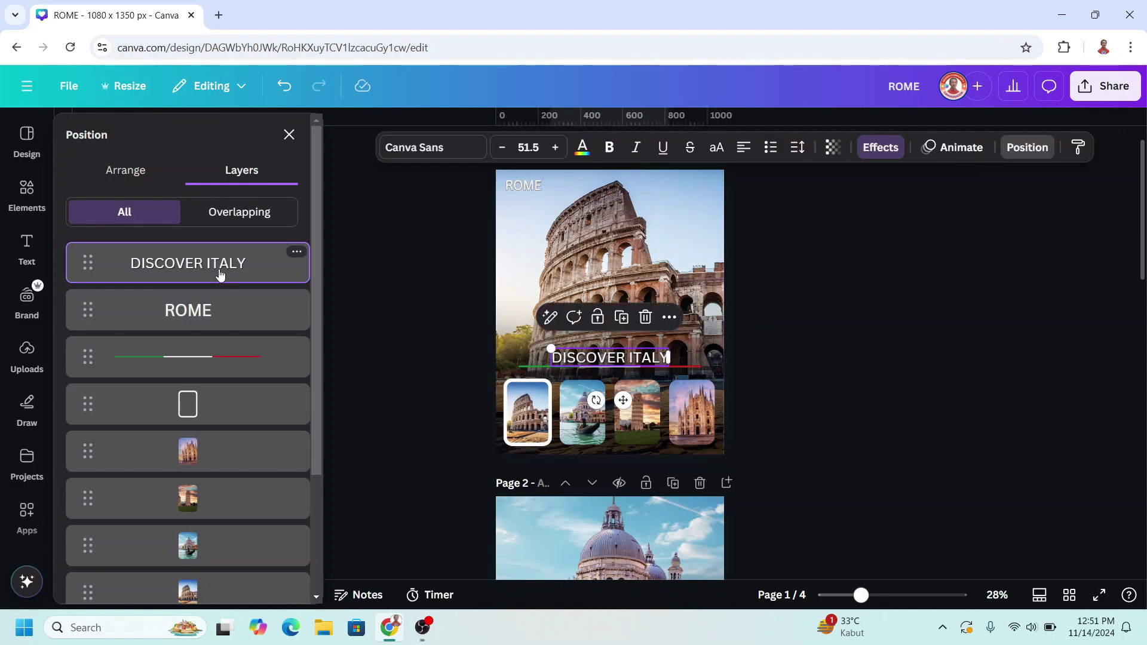
scroll(221, 287, "down", 3)
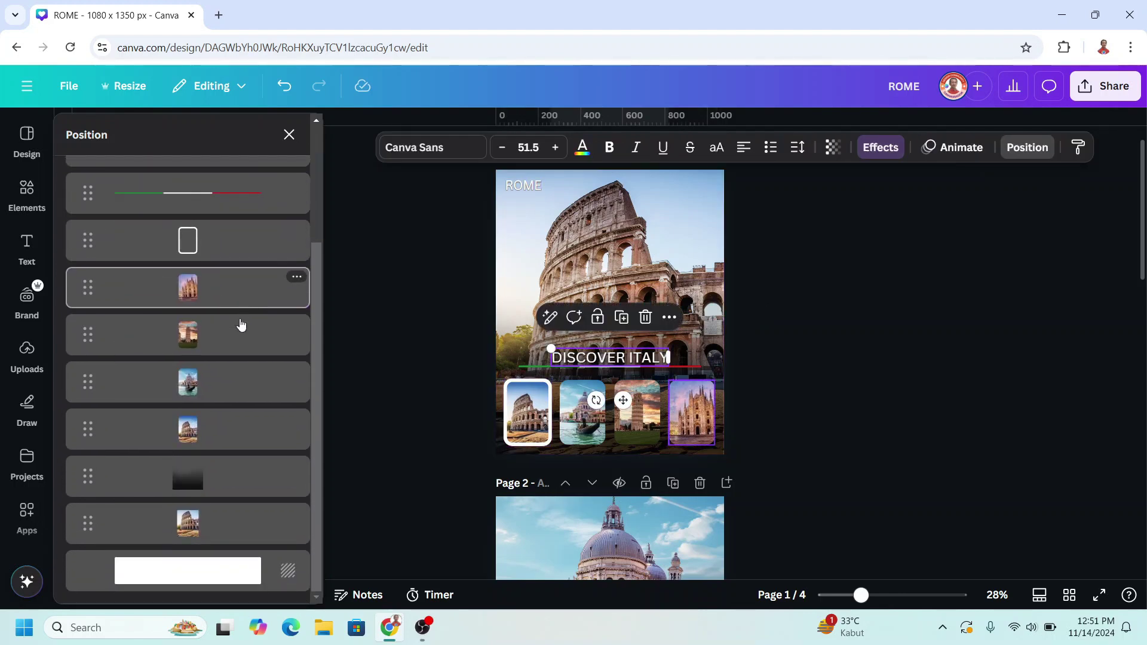
Select every element on Page 1 with Ctrl+A and copy them
key("ctrl+a")
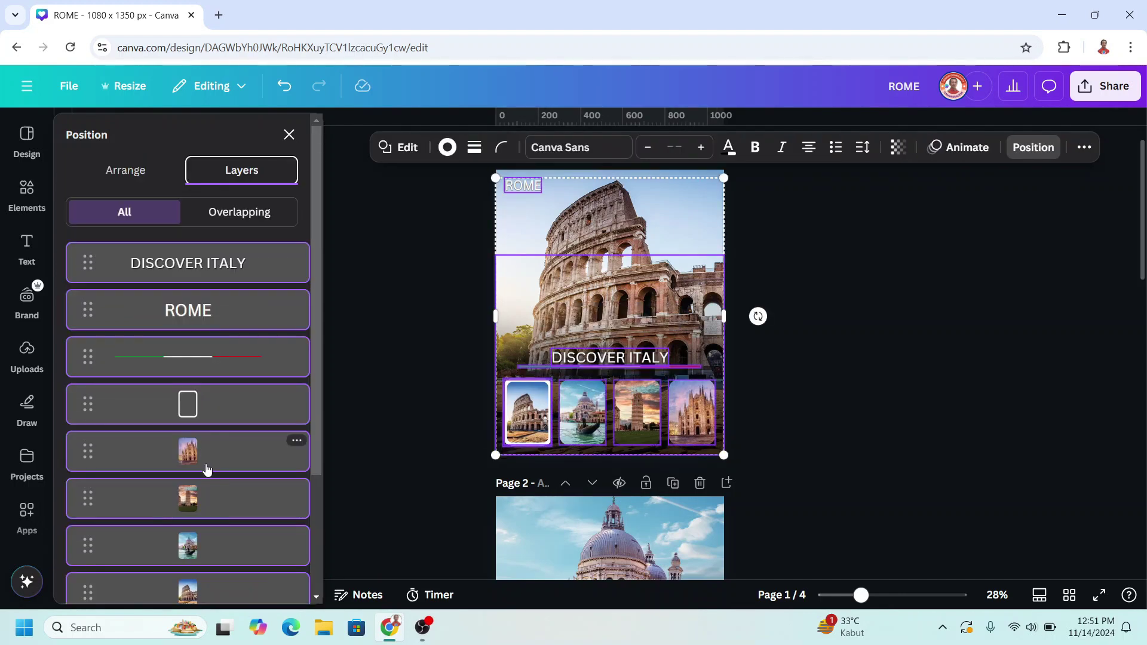
scroll(206, 460, "down", 3)
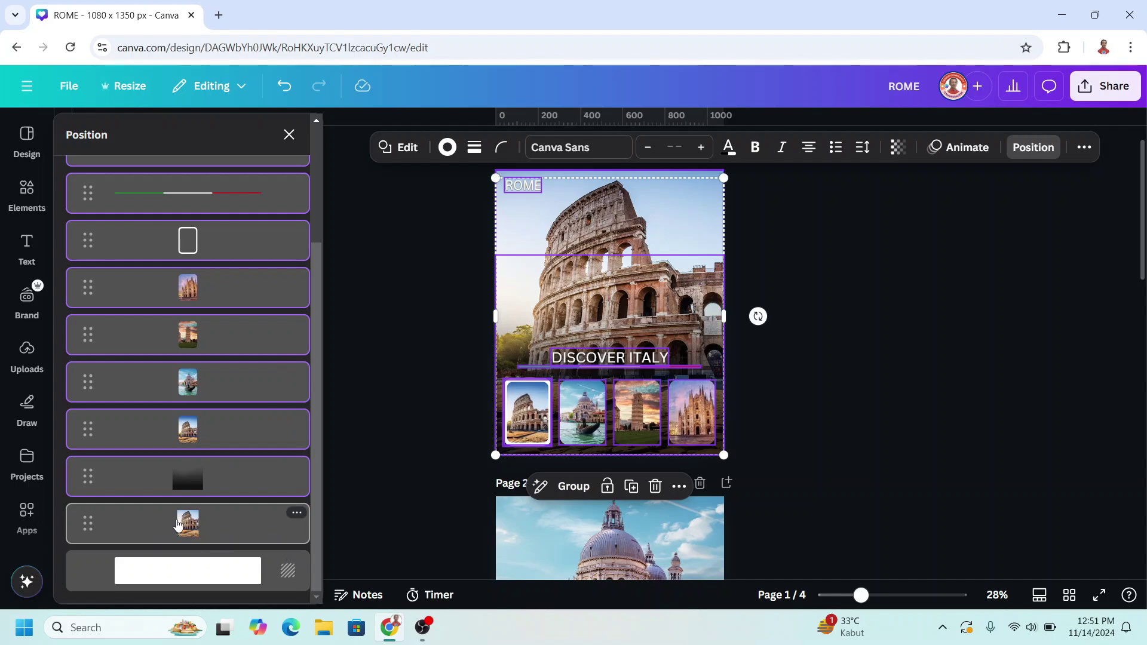
right_click(629, 310)
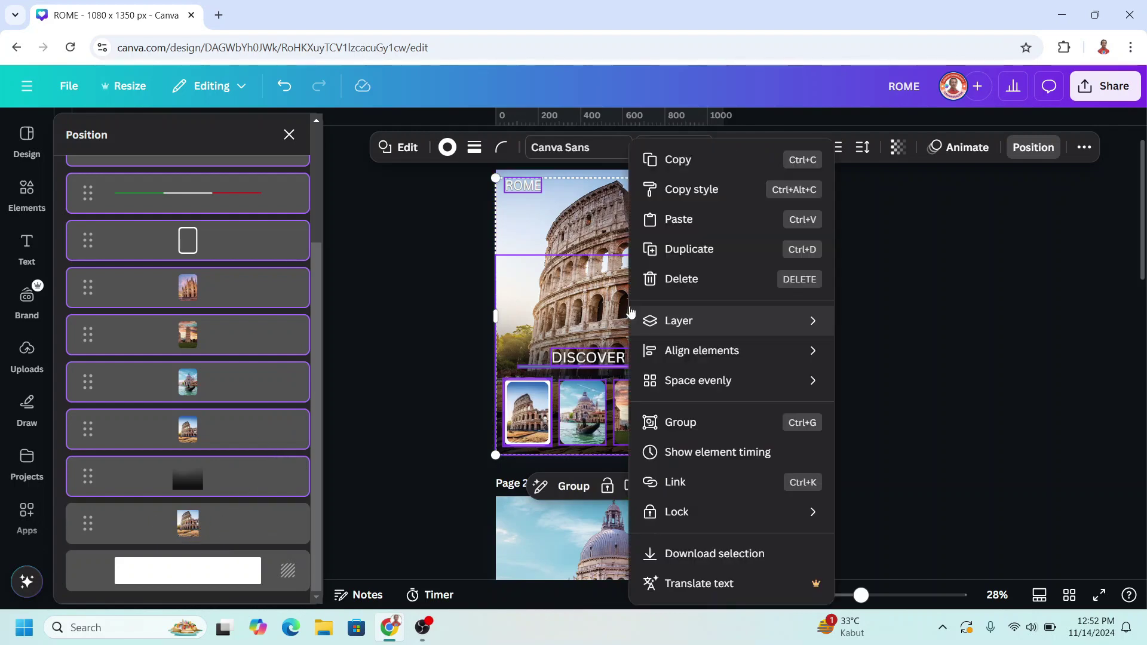
left_click(678, 158)
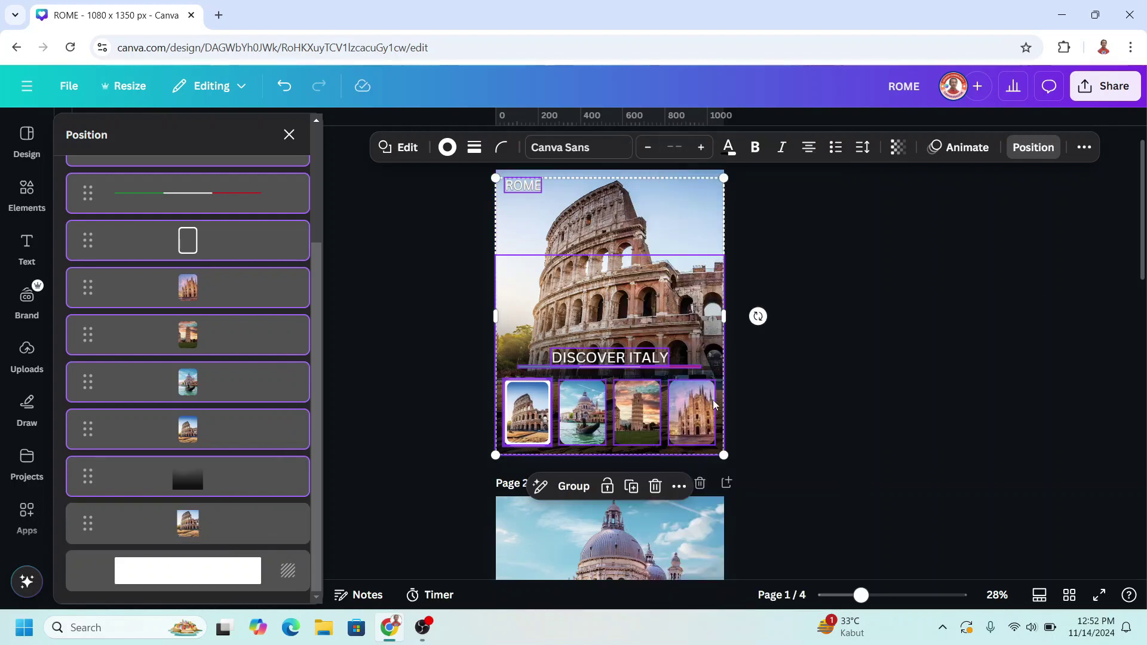
scroll(711, 402, "down", 5)
Paste the copied titles, flag stripe and thumbnails onto the Venice, Pisa and Milan pages
left_click(663, 325)
right_click(663, 325)
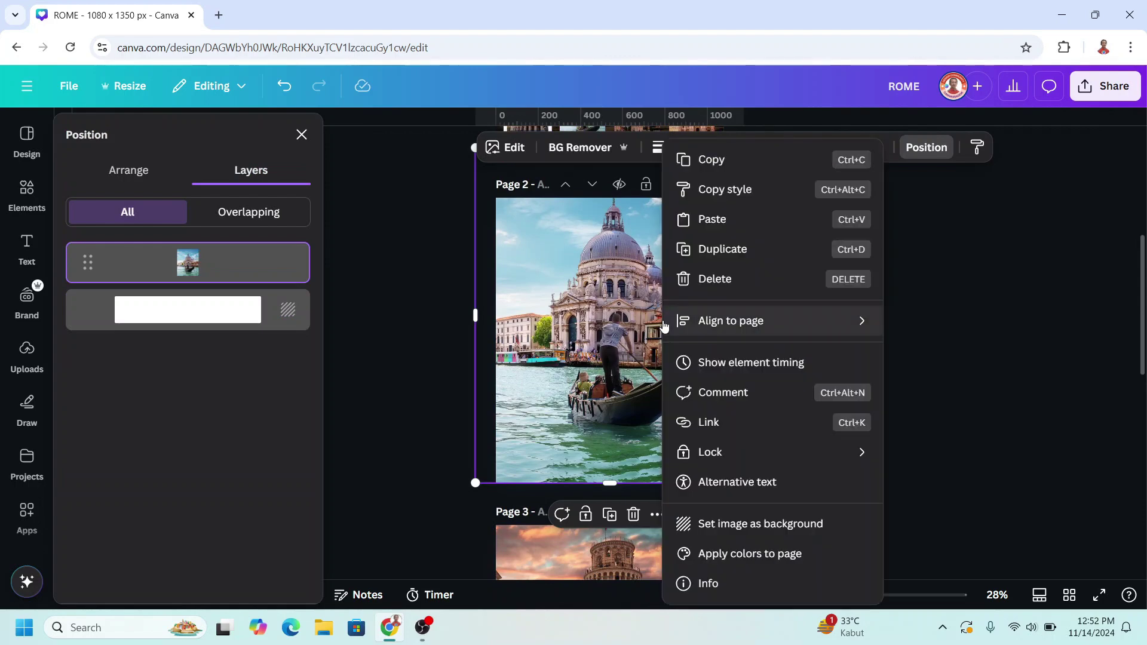
left_click(713, 219)
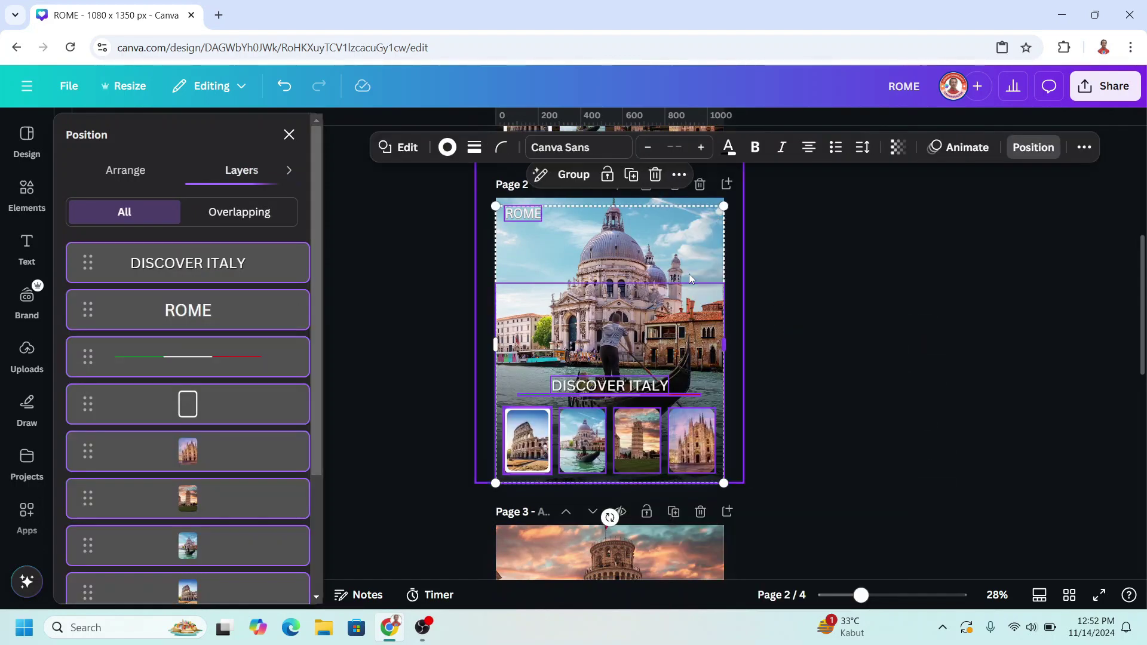
scroll(664, 375, "down", 6)
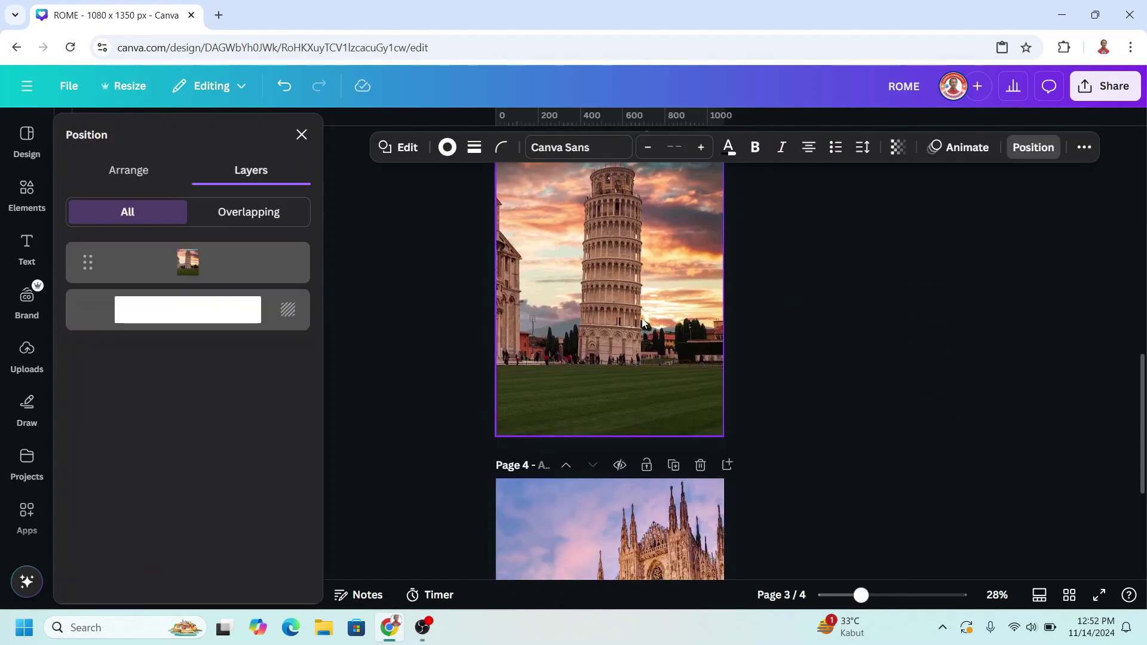
left_click(646, 326)
right_click(647, 325)
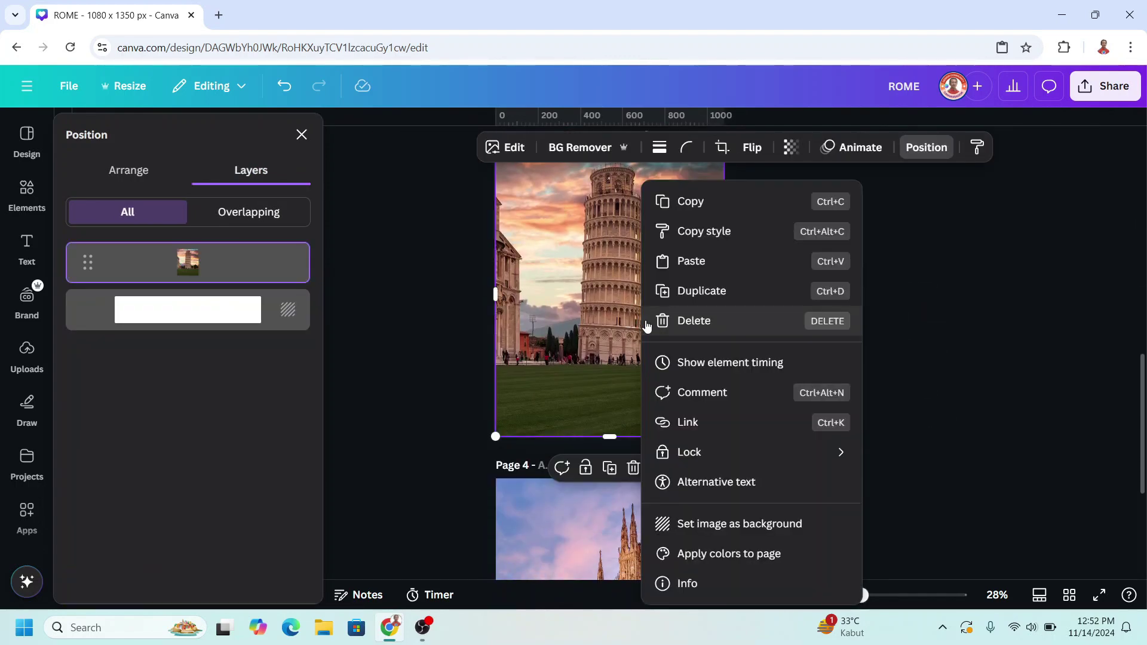
left_click(705, 263)
scroll(572, 361, "down", 3)
left_click(572, 361)
right_click(578, 350)
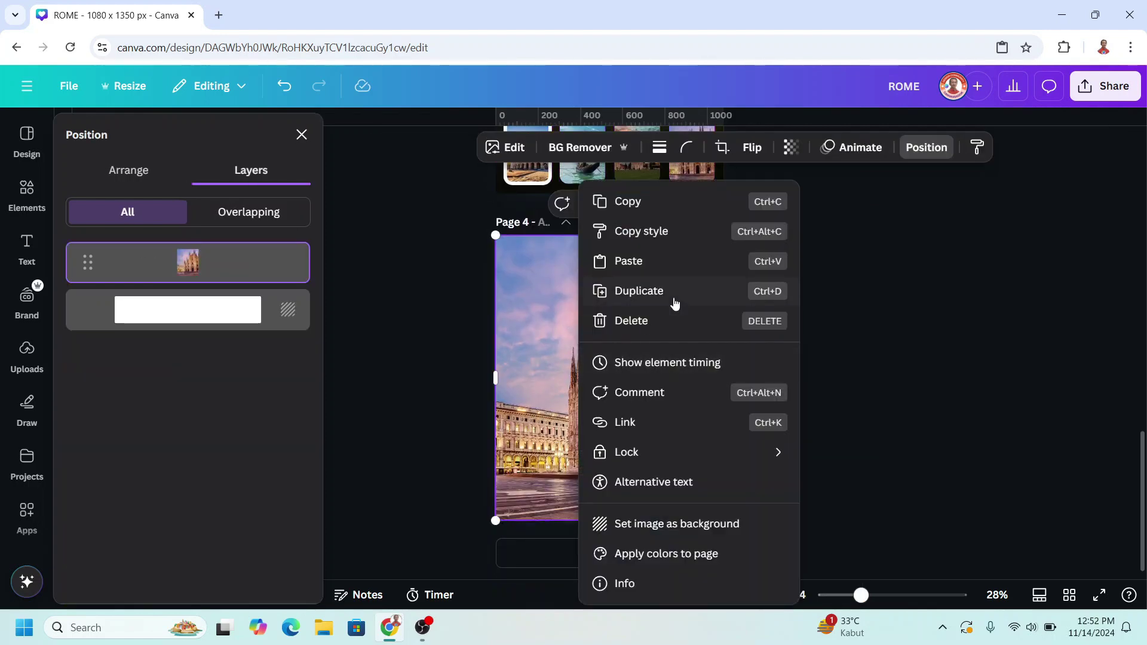
left_click(645, 261)
Retitle Page 2 as VENICE and move the white frame onto the gondola thumbnail
scroll(652, 396, "up", 8)
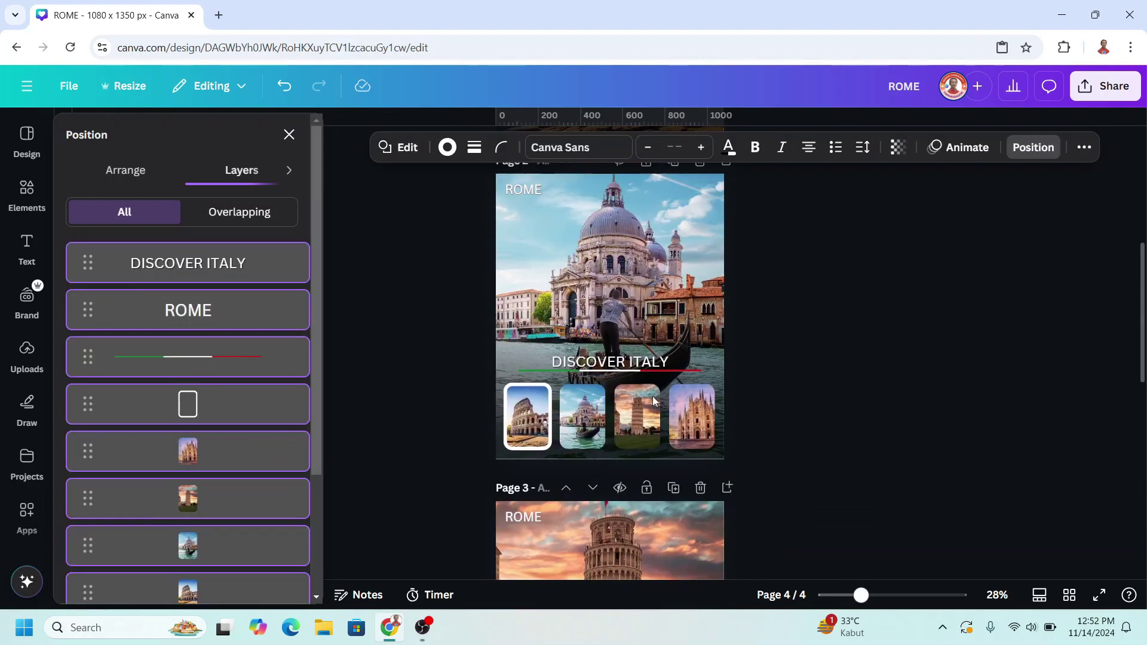
scroll(639, 415, "down", 2)
double_click(534, 195)
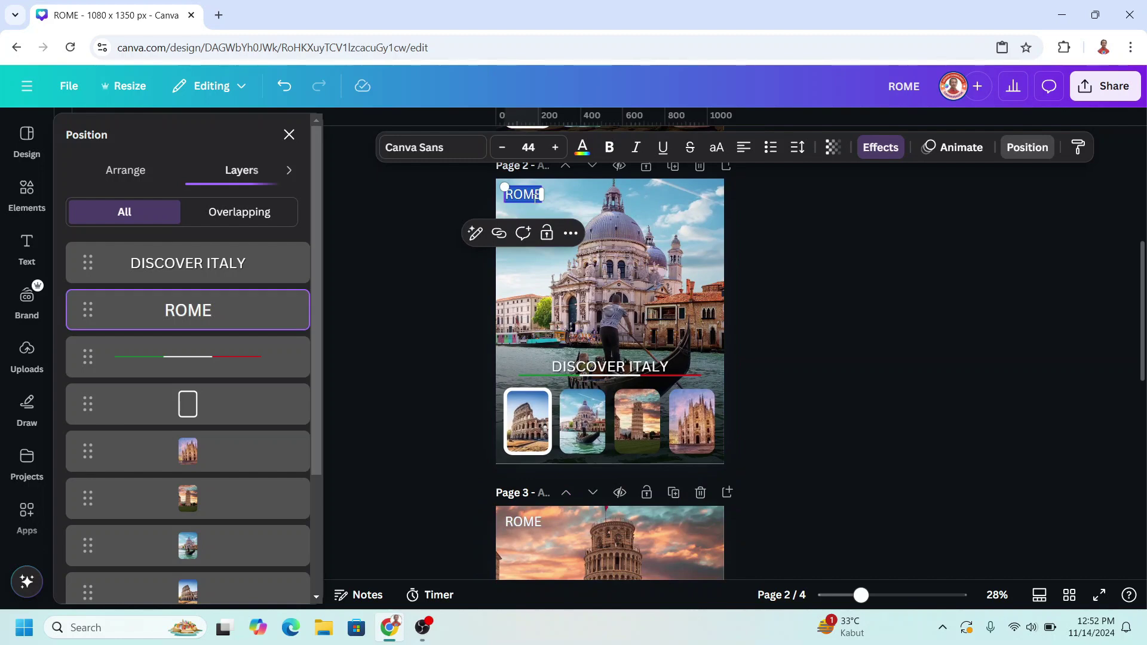
type("VENICE")
left_click(523, 425)
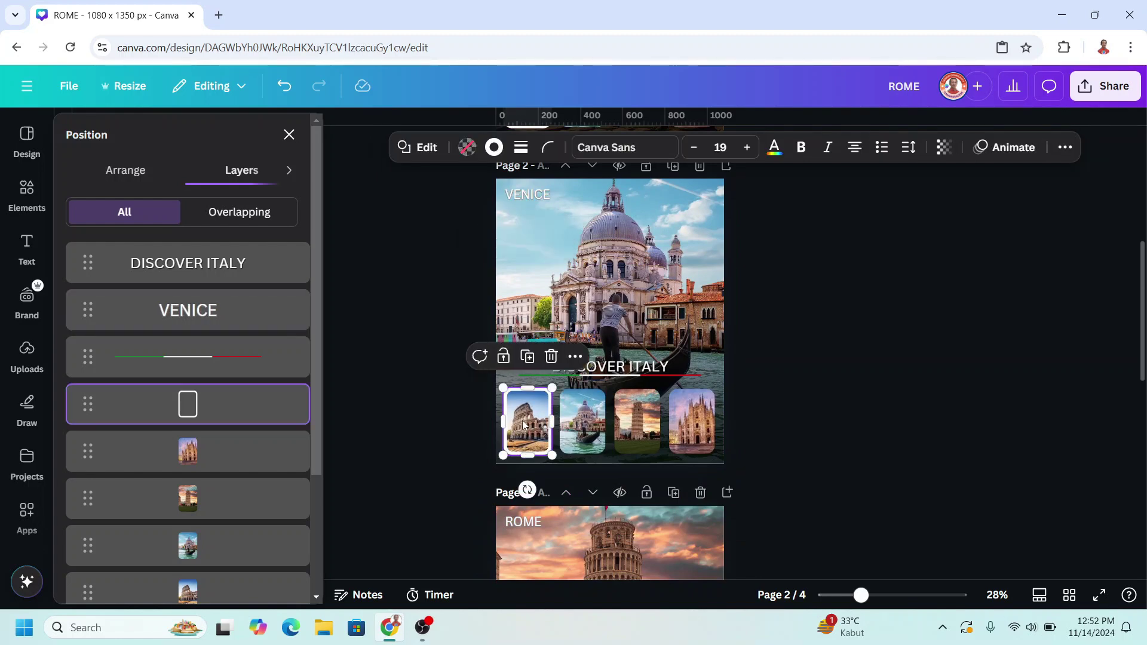
left_click_drag(523, 425, 575, 415)
Retitle Page 3 as PISA and Page 4 as MILAN
scroll(586, 409, "down", 4)
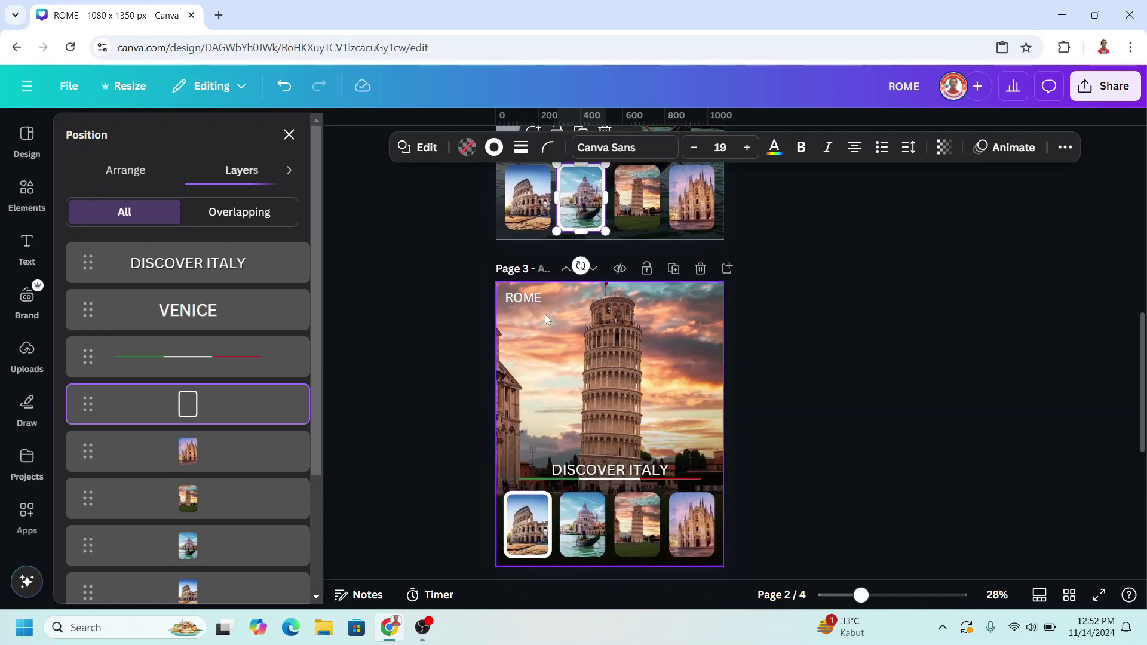
double_click(524, 298)
type("PISA")
left_click(701, 457)
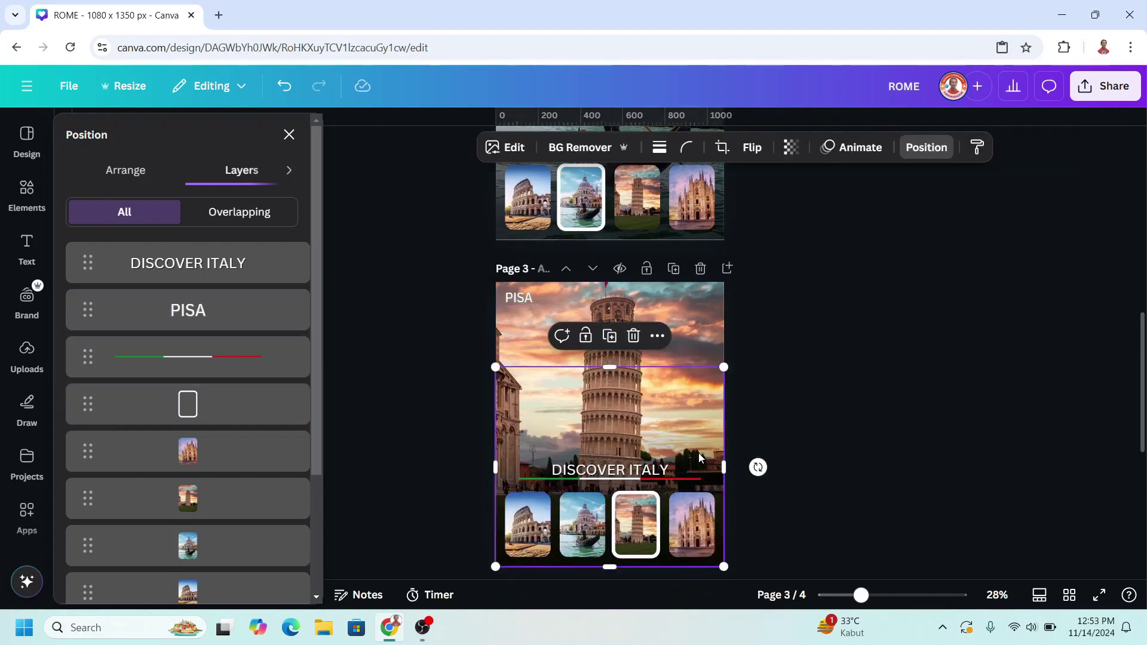
scroll(701, 458, "down", 5)
double_click(519, 325)
type("MILAN")
scroll(657, 418, "down", 1)
left_click(812, 449)
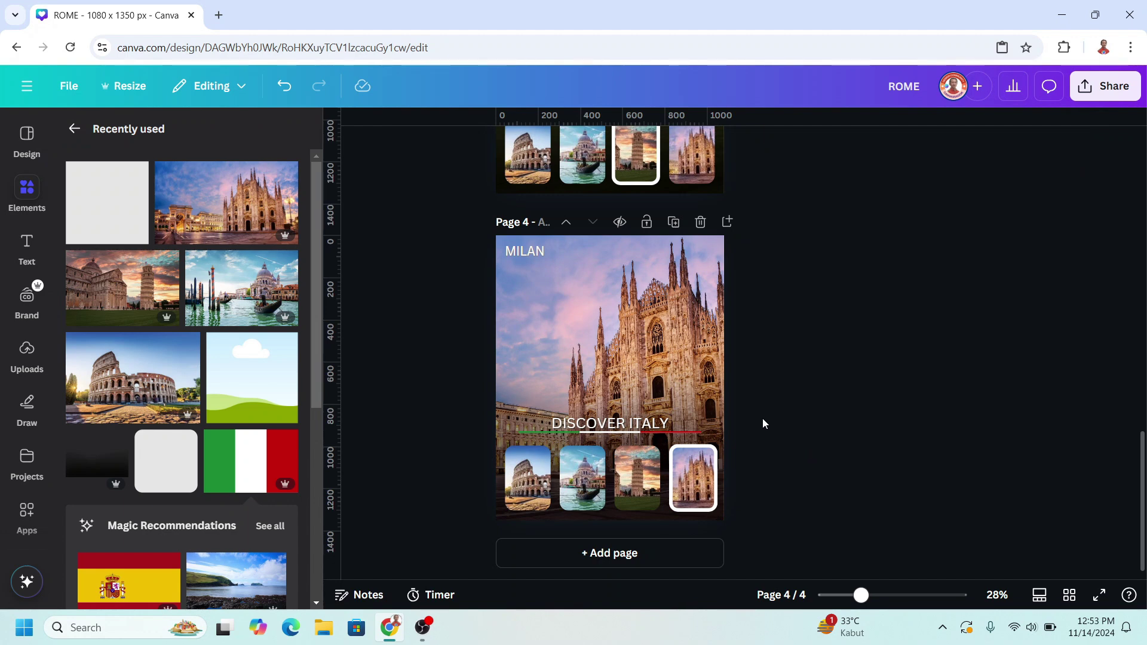
Set a 1.5-second duration applied to all four pages, totalling 6 seconds
left_click(1039, 596)
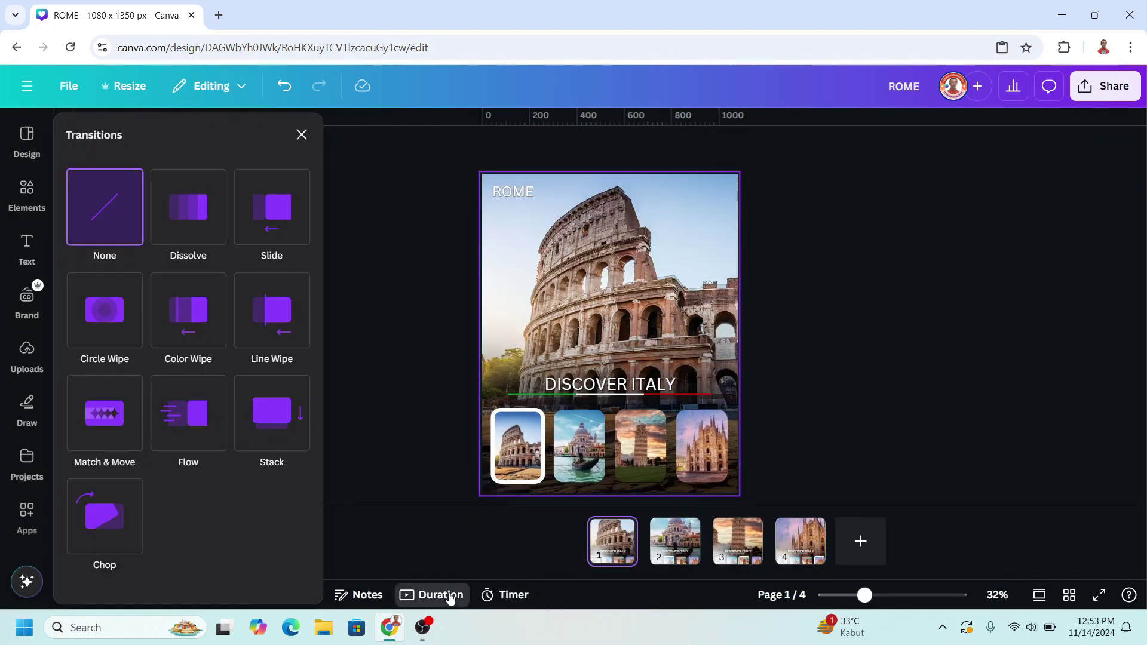
left_click(440, 595)
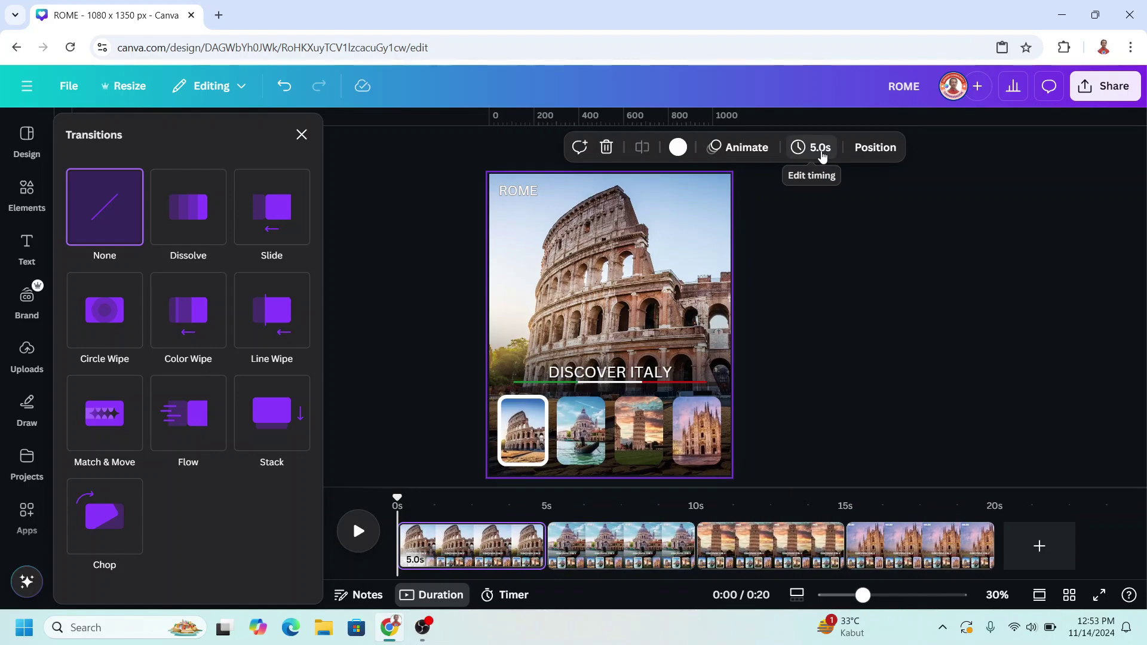
left_click(818, 148)
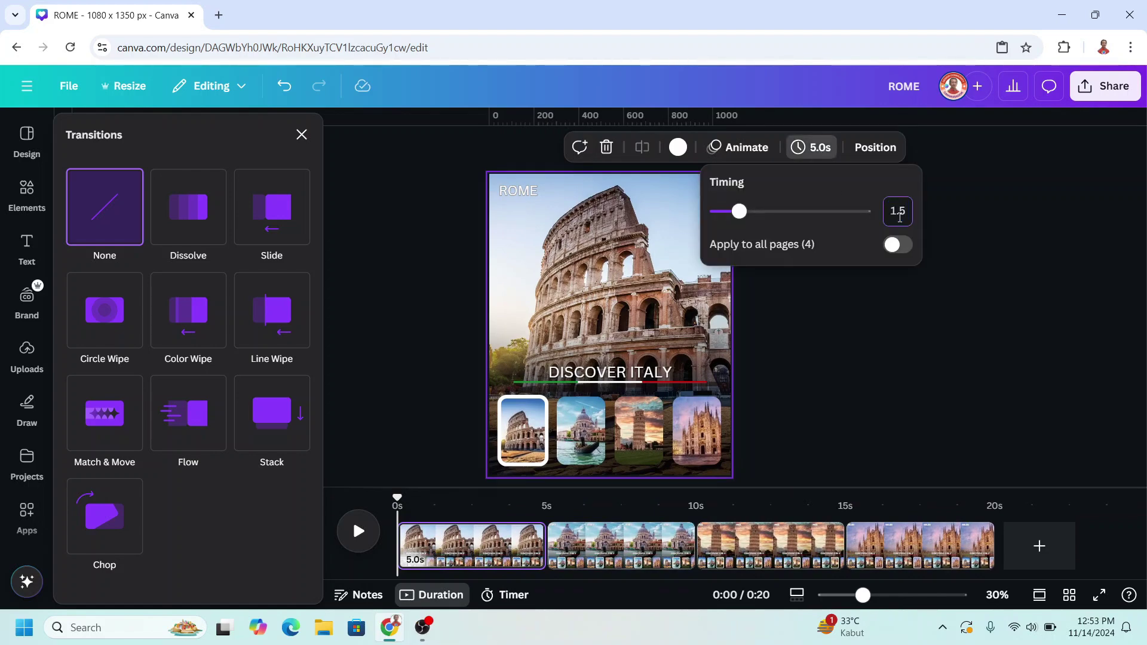
left_click(898, 246)
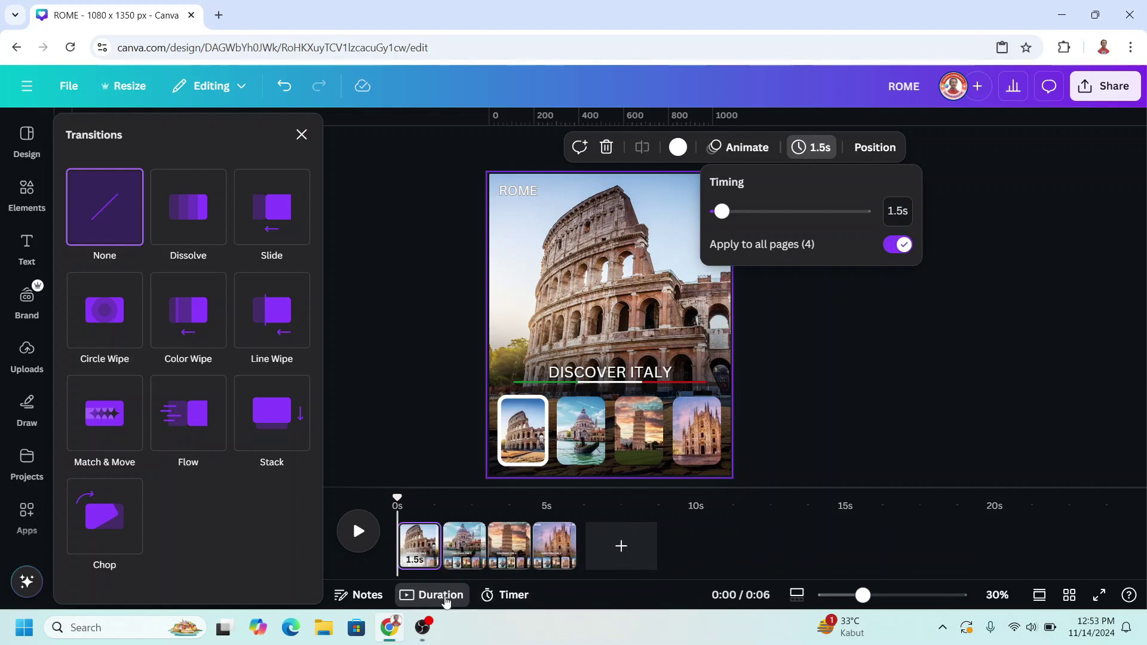
left_click(442, 595)
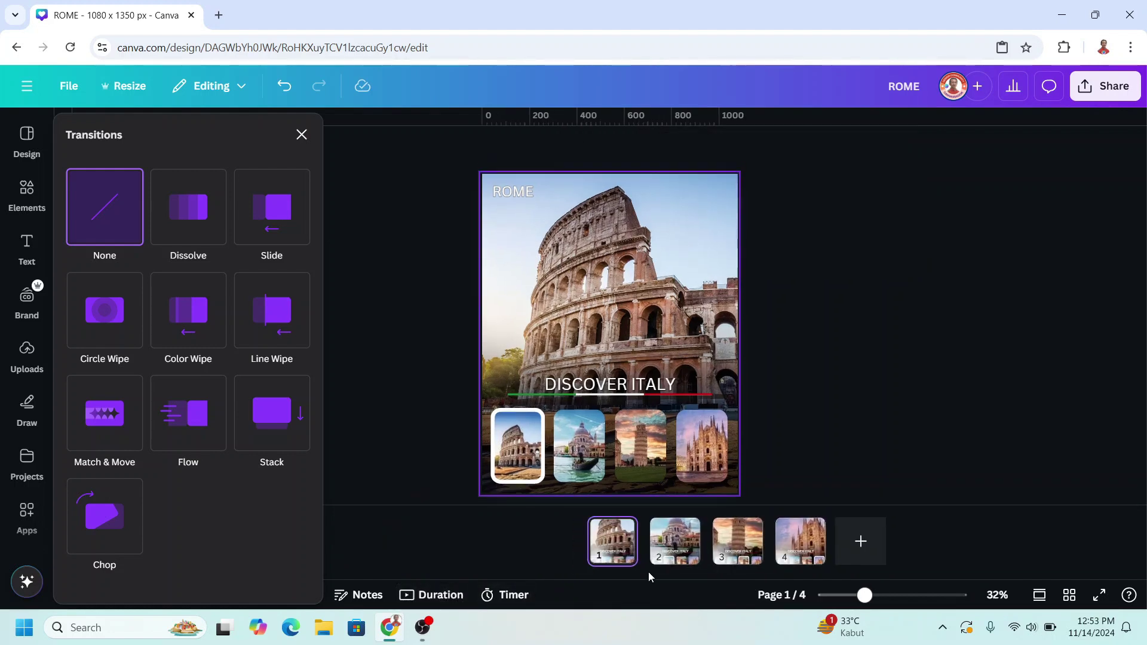
Choose Match & Move between pages 1 and 2 at 0.75 s and apply it between all pages
mouse_move(644, 561)
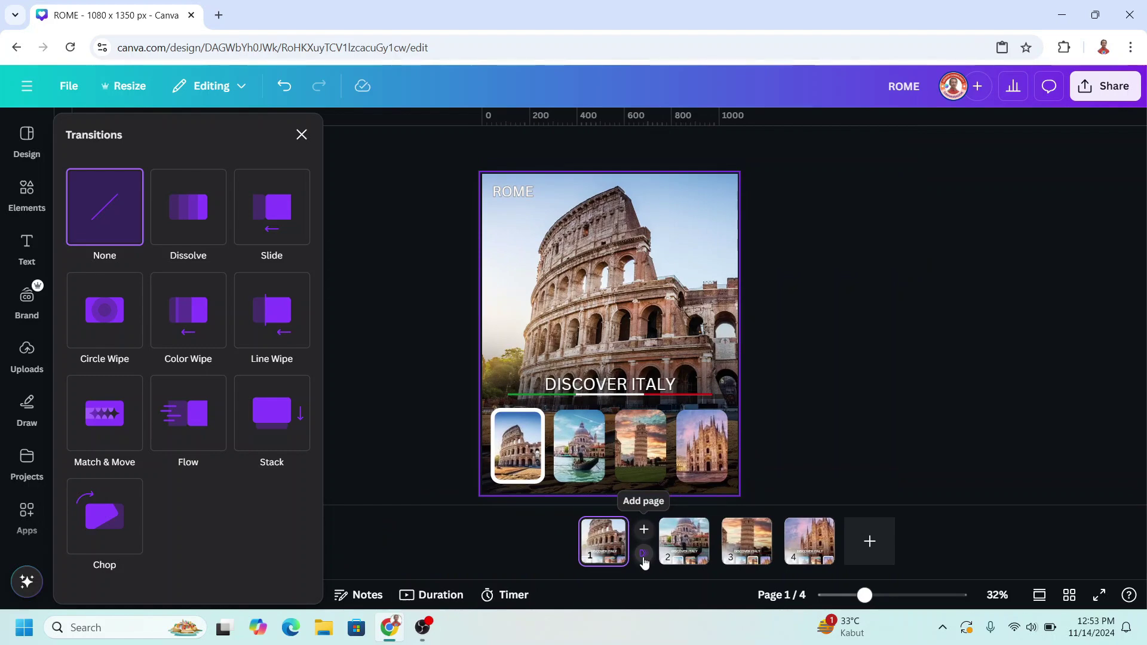
left_click(104, 426)
left_click(103, 427)
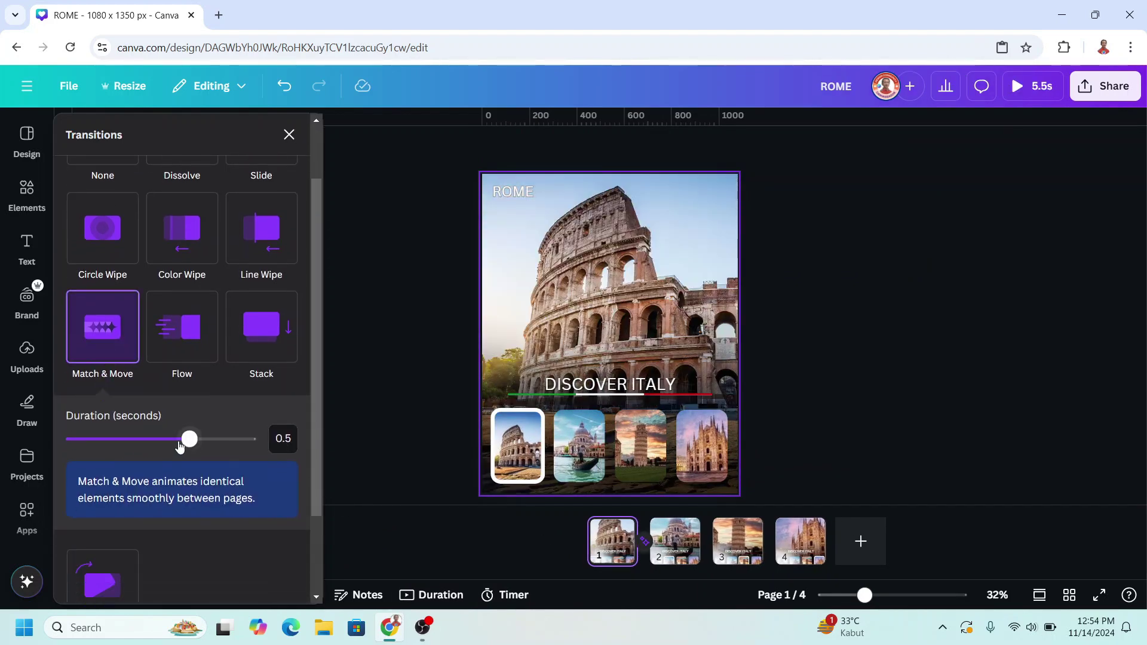
left_click_drag(179, 447, 248, 441)
scroll(215, 410, "down", 2)
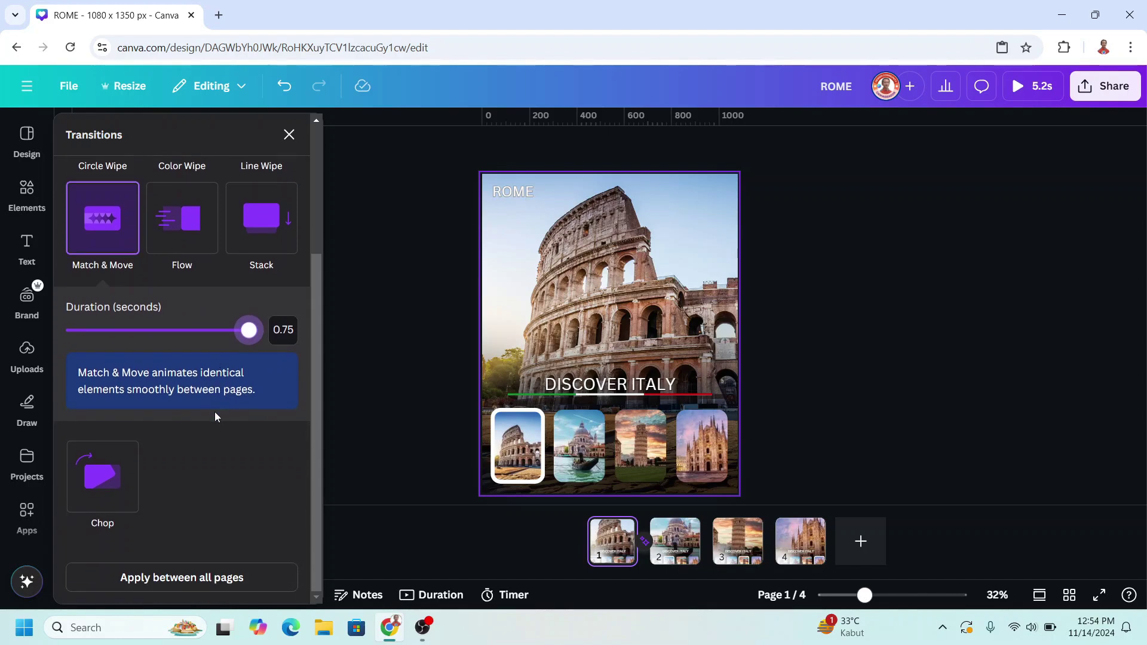
left_click(206, 578)
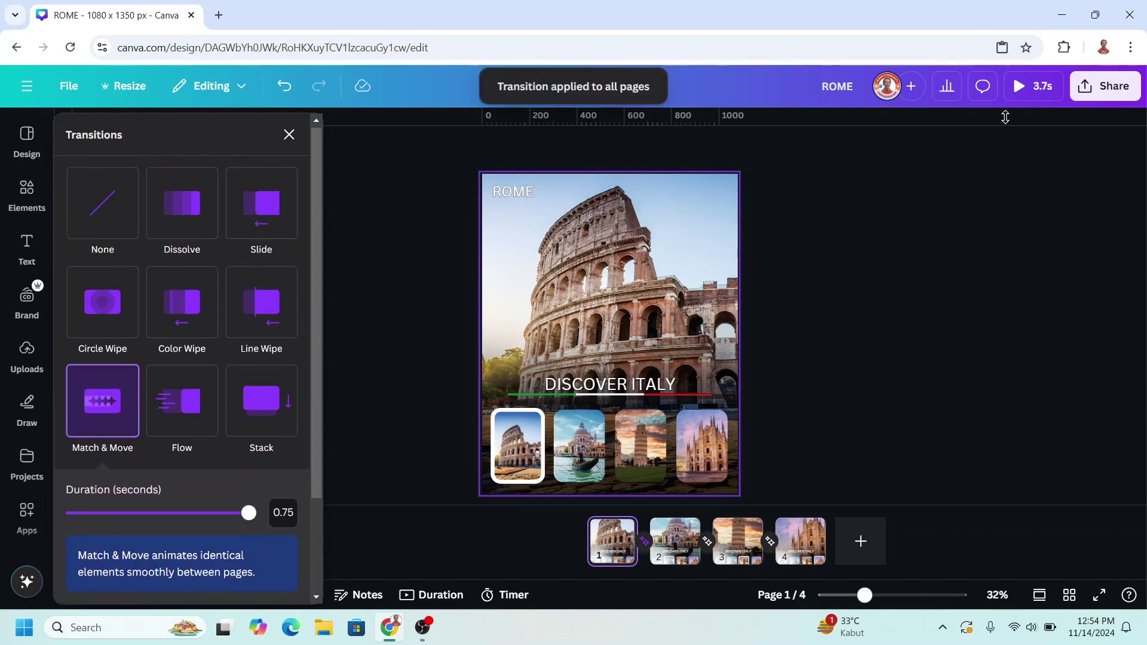
Preview the slideshow full-screen, then download all pages as an MP4 video
left_click(1023, 87)
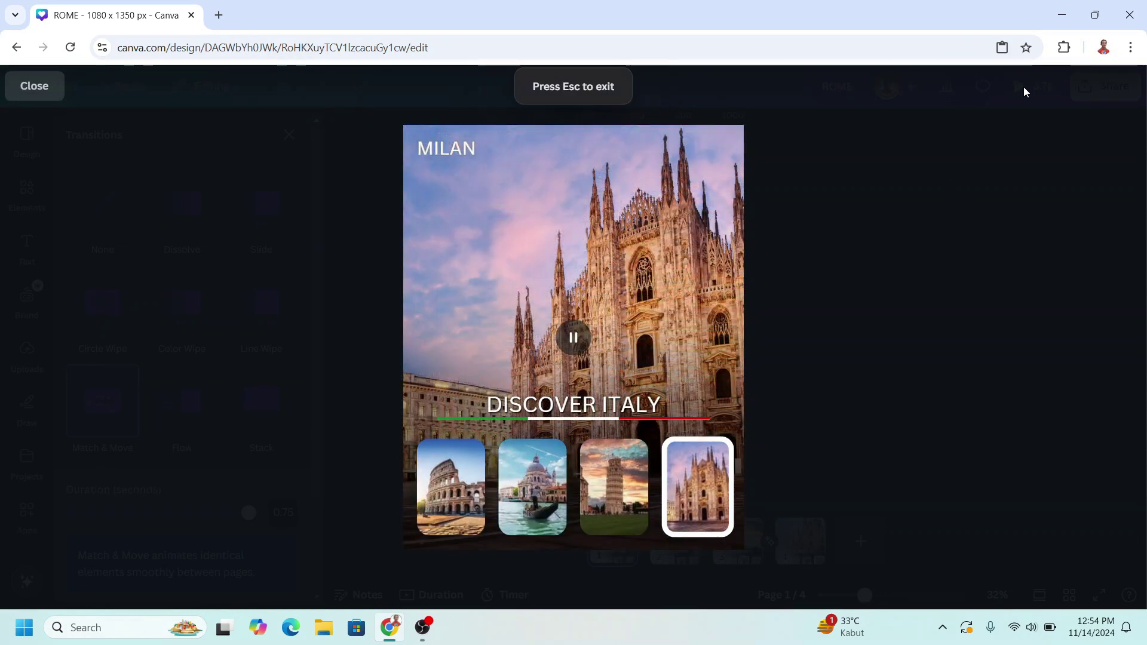
key("Escape")
left_click(1105, 86)
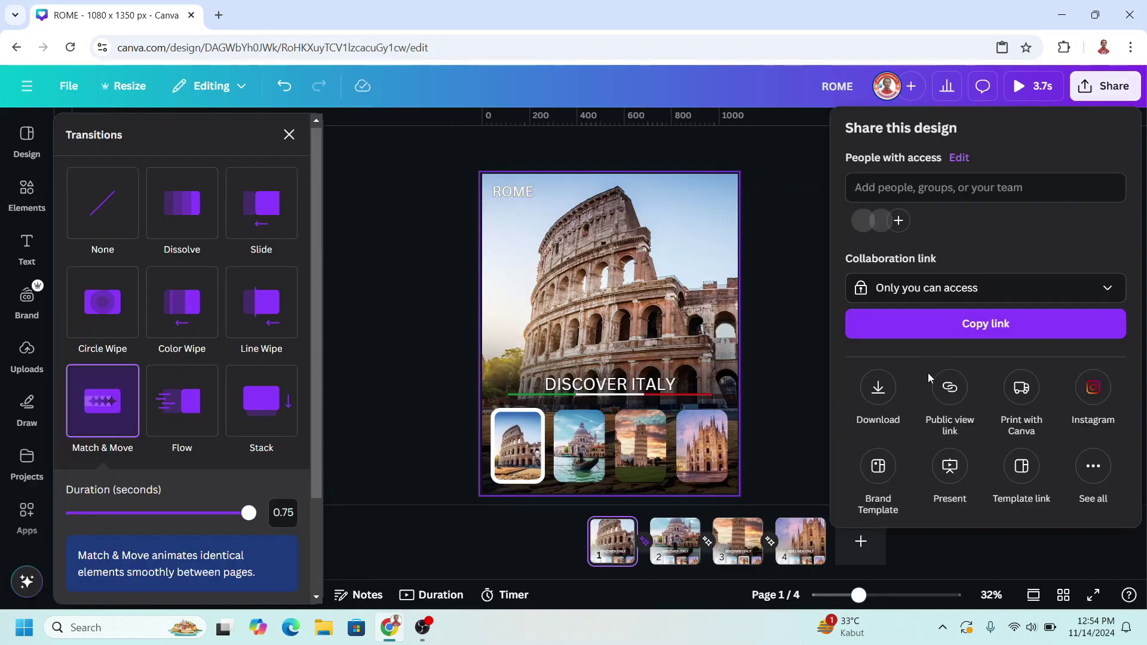
left_click(878, 387)
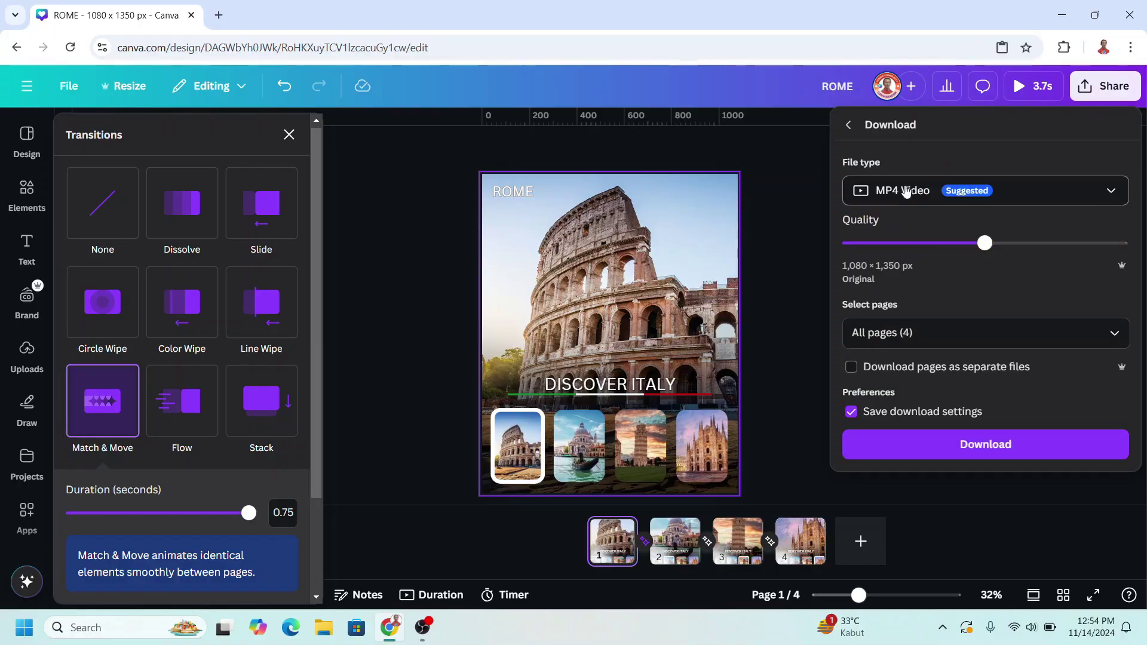
left_click(985, 443)
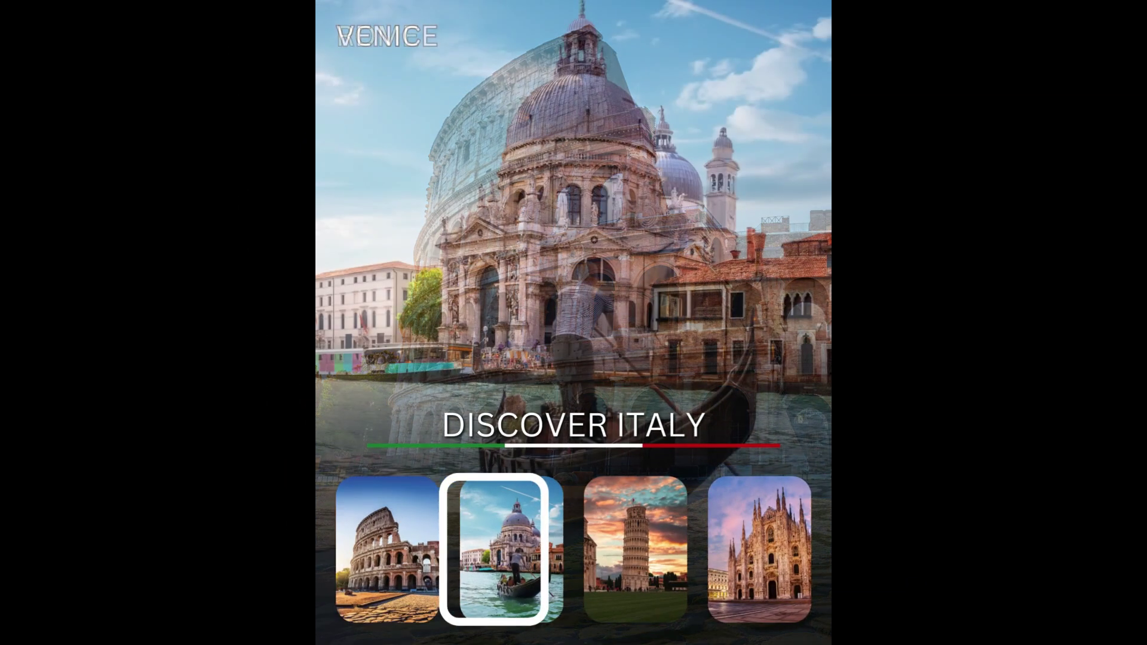